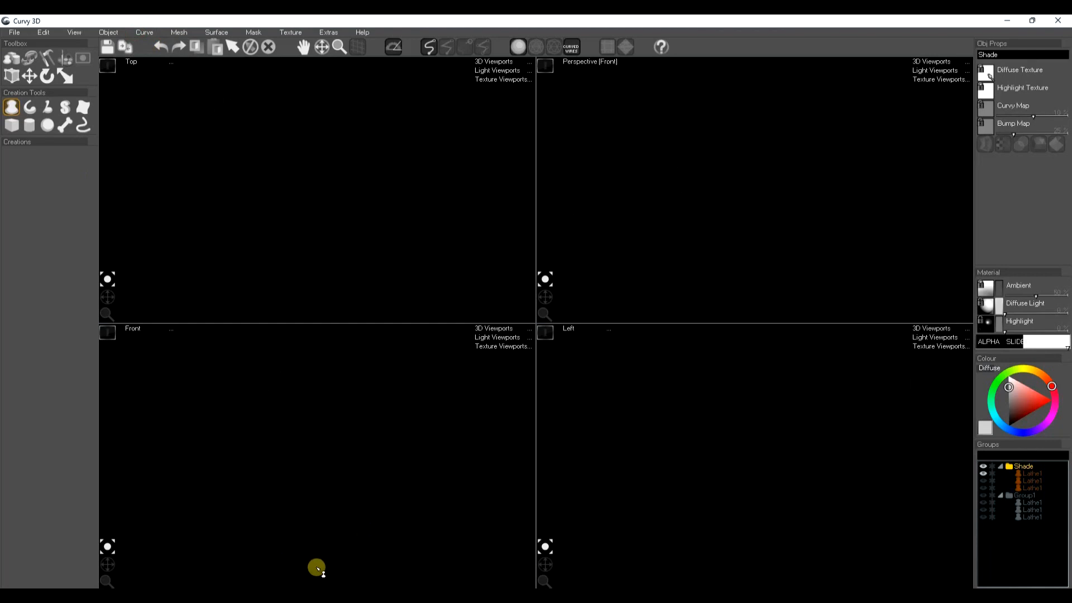
# Step: Draw a vase wall profile with inner and outer sides as a lathe in the Front view and raise its resolution to the maximum
pyautogui.moveTo(317, 569)
pyautogui.mouseDown()
pyautogui.moveTo(366, 566)
pyautogui.moveTo(367, 548)
pyautogui.moveTo(390, 536)
pyautogui.moveTo(404, 508)
pyautogui.moveTo(388, 410)
pyautogui.moveTo(362, 385)
pyautogui.moveTo(358, 348)
pyautogui.moveTo(350, 378)
pyautogui.moveTo(380, 426)
pyautogui.moveTo(383, 494)
pyautogui.moveTo(359, 538)
pyautogui.moveTo(321, 546)
pyautogui.moveTo(330, 547)
pyautogui.mouseUp()
pyautogui.click(330, 547)
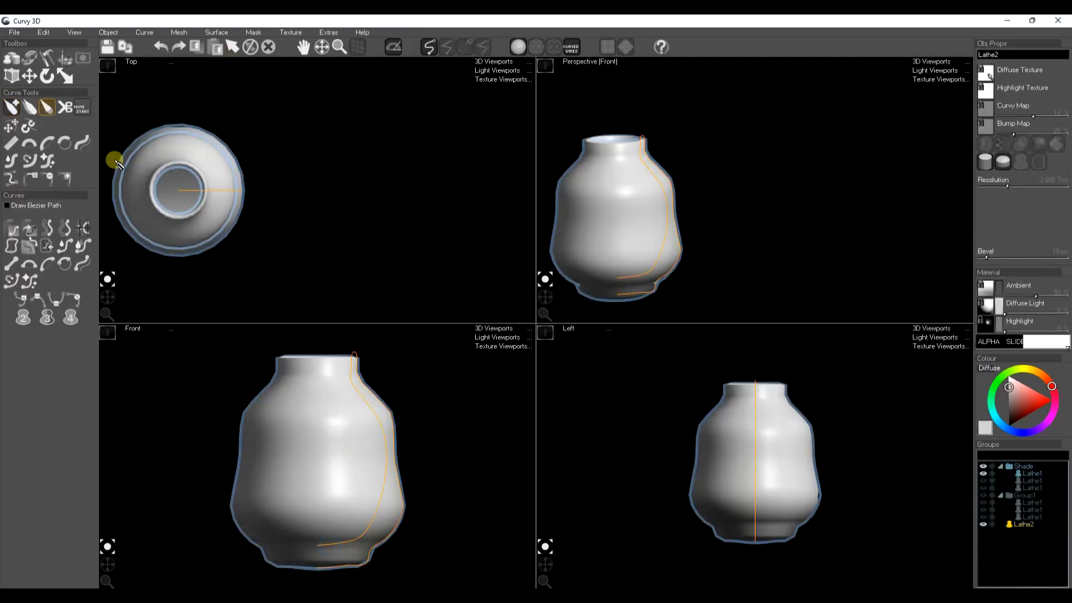
pyautogui.moveTo(1021, 188); pyautogui.dragTo(1061, 191)
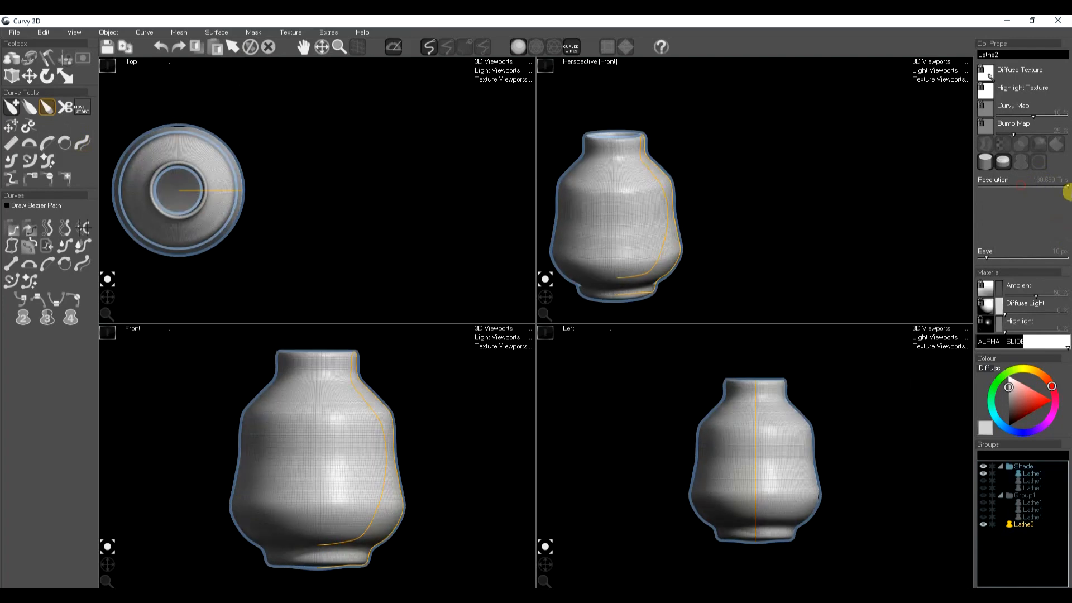
# Step: Redraw the vase's outer profile as straight segments from rim to base and move the base's outer corner point to level the bottom
pyautogui.click(11, 143)
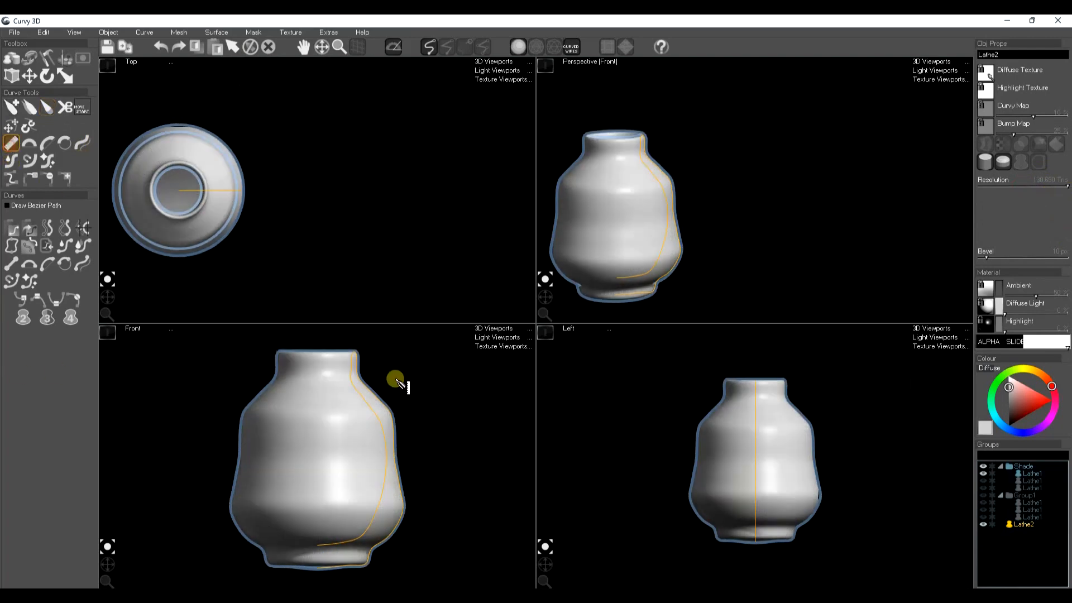
pyautogui.moveTo(359, 355)
pyautogui.mouseDown()
pyautogui.moveTo(358, 381)
pyautogui.moveTo(359, 364)
pyautogui.moveTo(392, 414)
pyautogui.moveTo(406, 514)
pyautogui.moveTo(369, 548)
pyautogui.moveTo(367, 566)
pyautogui.moveTo(290, 571)
pyautogui.mouseUp()
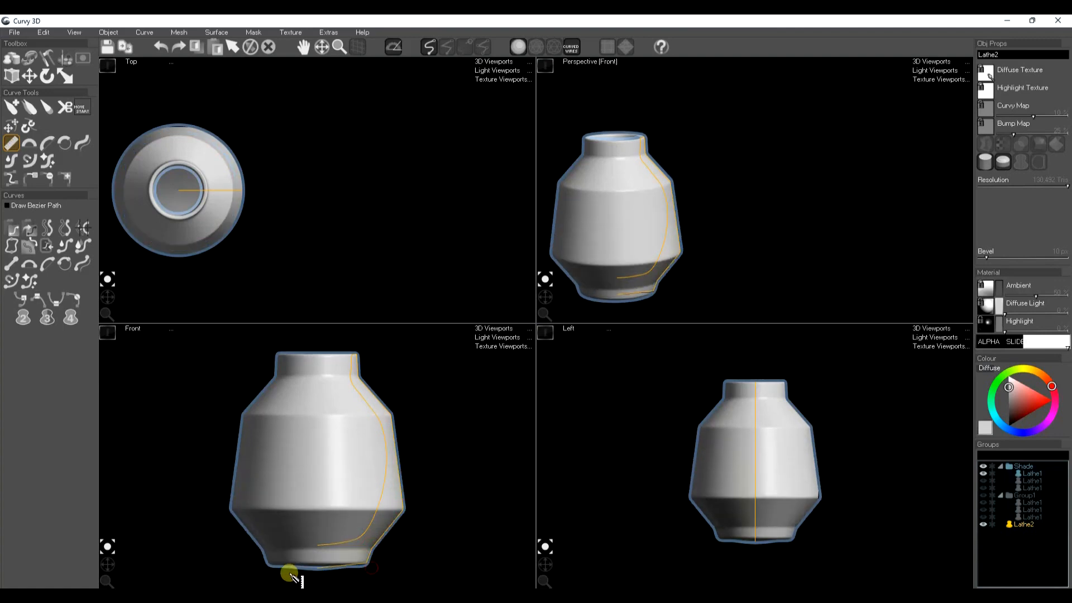
pyautogui.press('w')
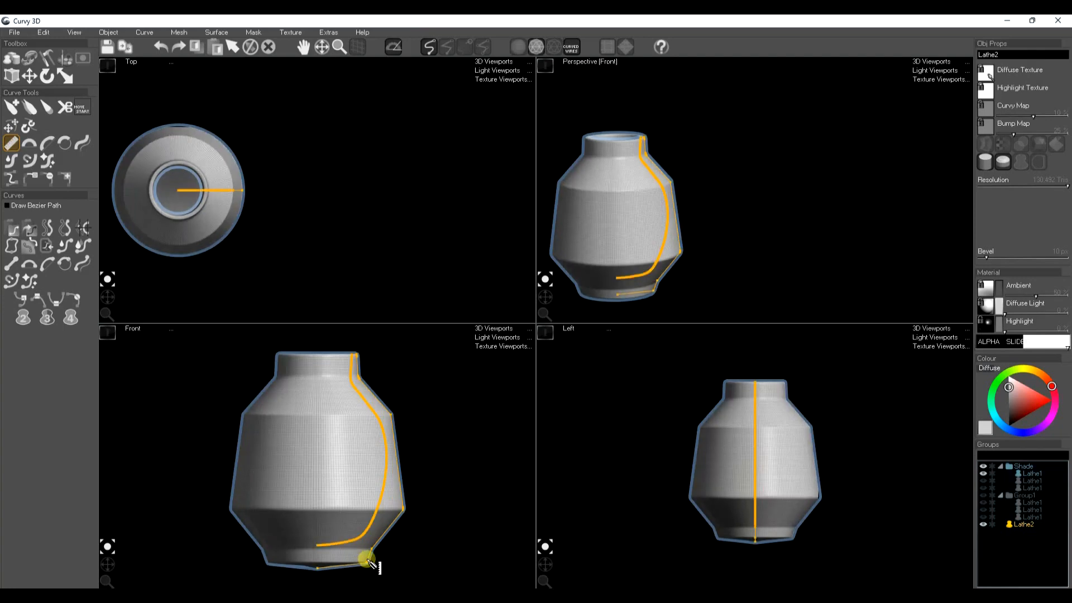
pyautogui.press('m')
pyautogui.moveTo(367, 566); pyautogui.dragTo(371, 569)
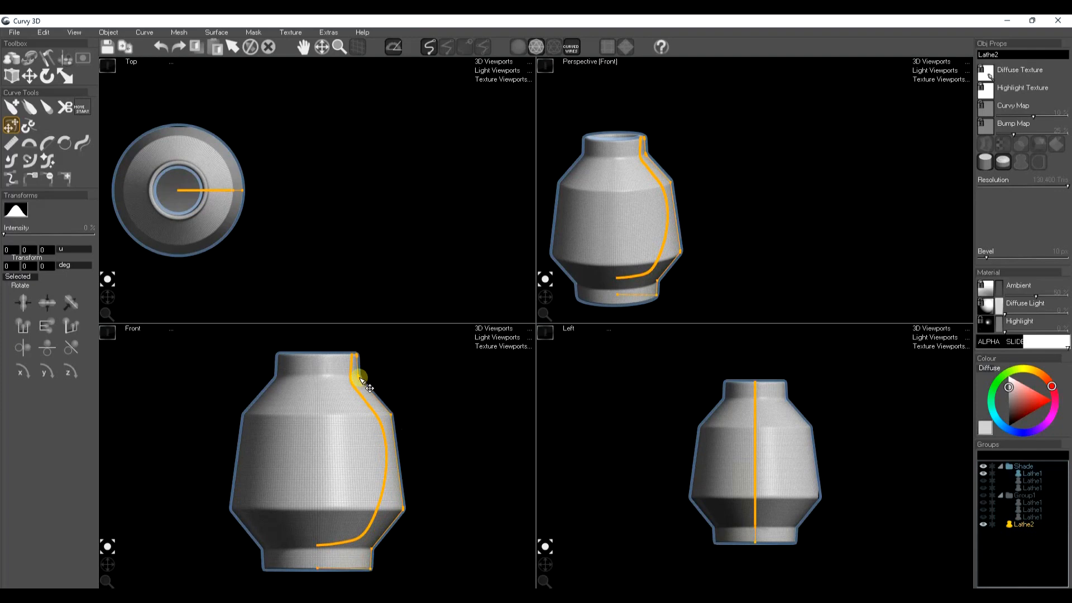
# Step: Examine the vase's profile points and mesh density up close in the Front view, with and without the wireframe
pyautogui.scroll(3, 360, 379)
pyautogui.scroll(-2, 361, 379)
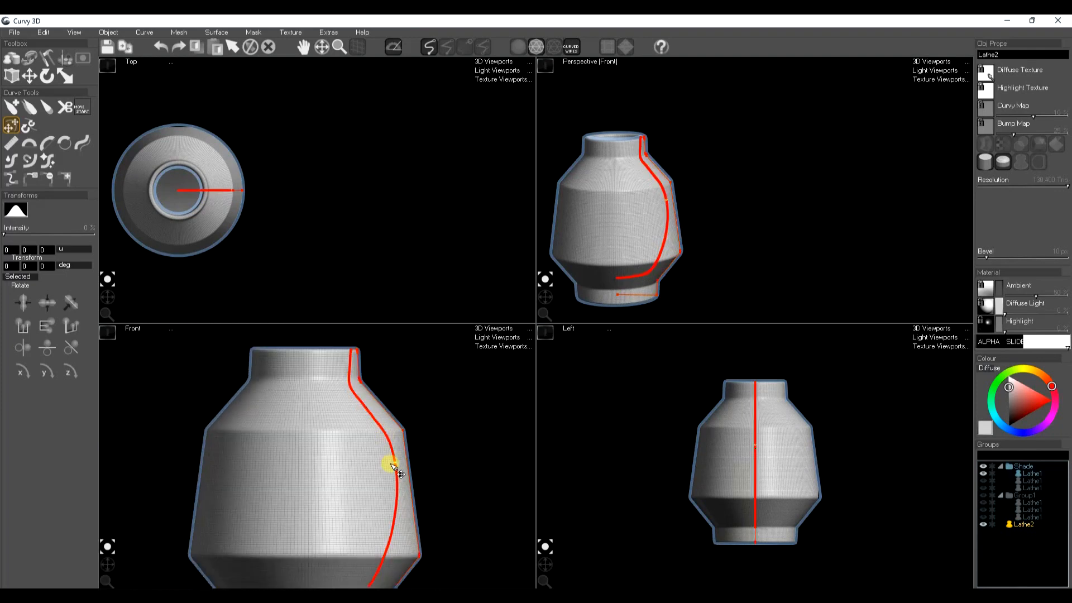
pyautogui.scroll(-2, 400, 452)
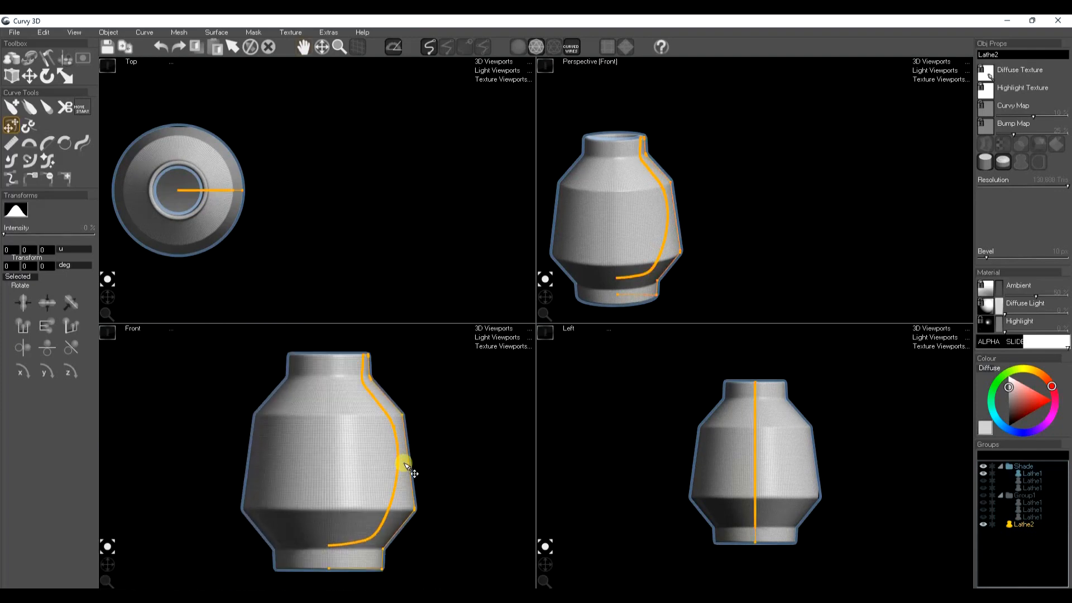
pyautogui.moveTo(404, 463); pyautogui.dragTo(402, 472, button='middle')
pyautogui.press('w')
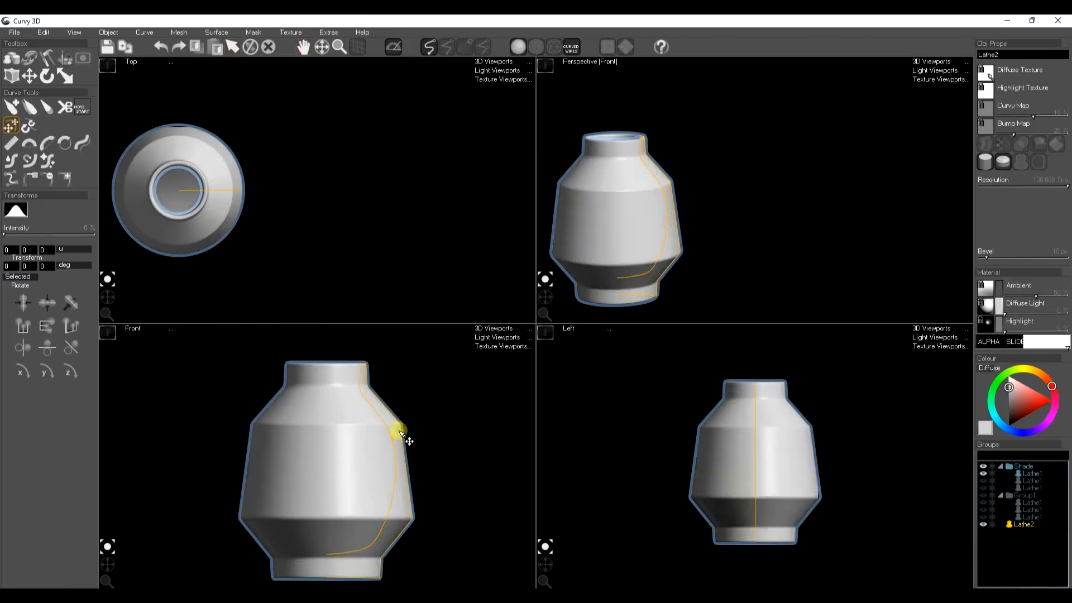
pyautogui.scroll(5, 407, 435)
pyautogui.press('w')
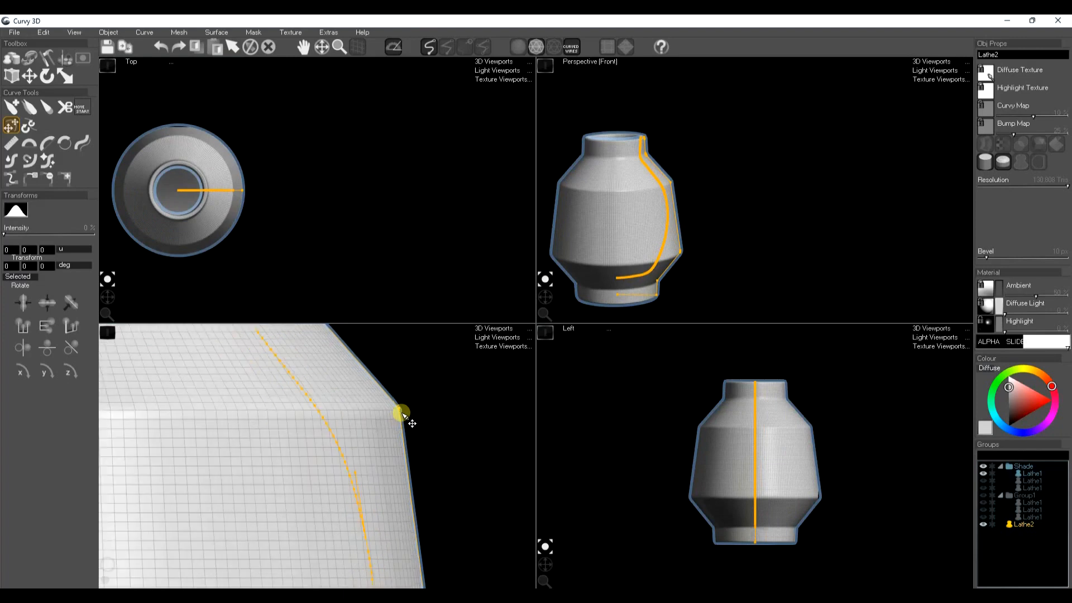
pyautogui.scroll(-5, 404, 416)
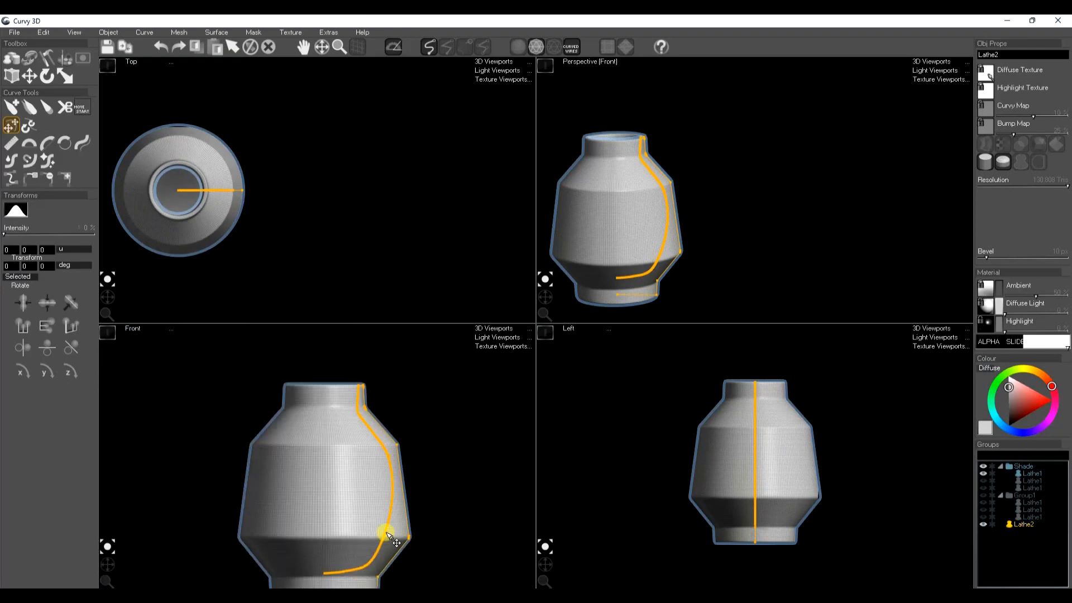
pyautogui.moveTo(388, 534); pyautogui.dragTo(396, 511, button='middle')
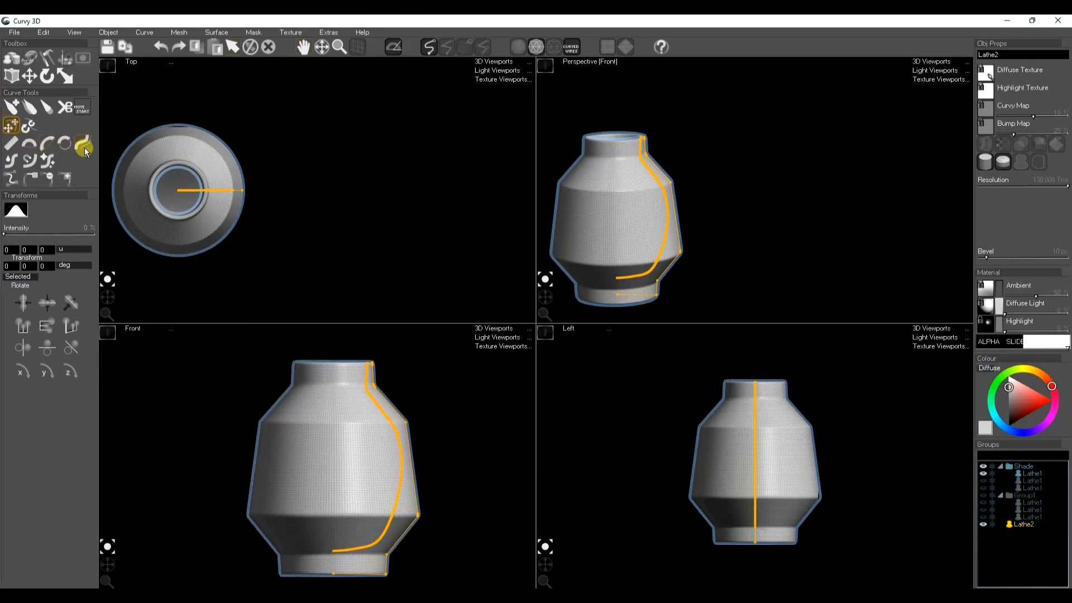
# Step: Redraw the vase's lower inner wall as a smooth arc and straighten the inside of its neck, leaving the vase deselected
pyautogui.click(66, 143)
pyautogui.moveTo(347, 537); pyautogui.dragTo(401, 468)
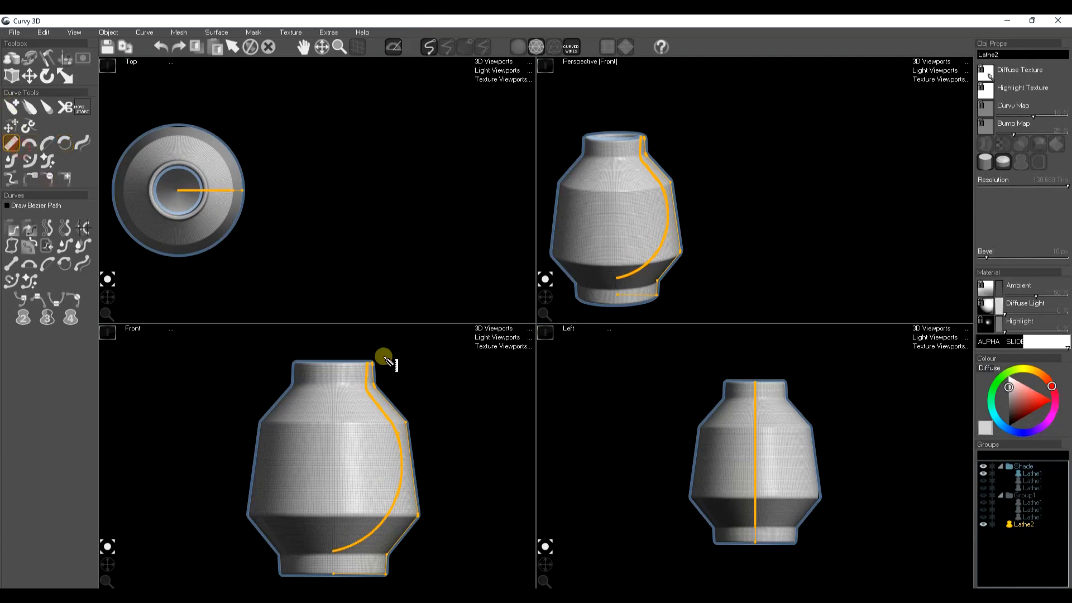
pyautogui.moveTo(364, 362); pyautogui.dragTo(364, 400)
pyautogui.moveTo(633, 271); pyautogui.dragTo(655, 263, button='right')
pyautogui.rightClick(695, 280)
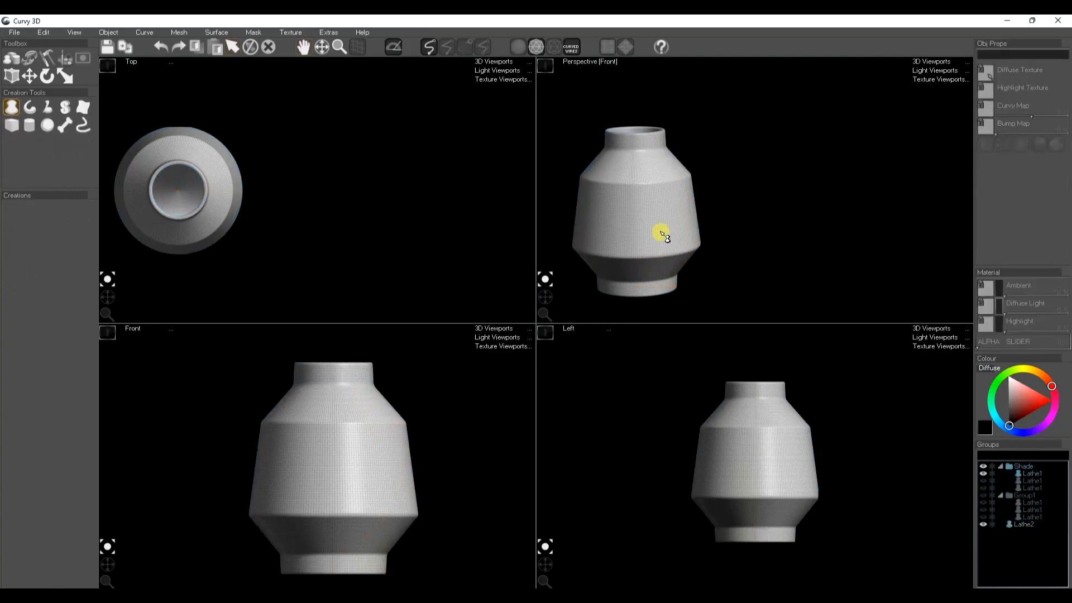
pyautogui.press('w')
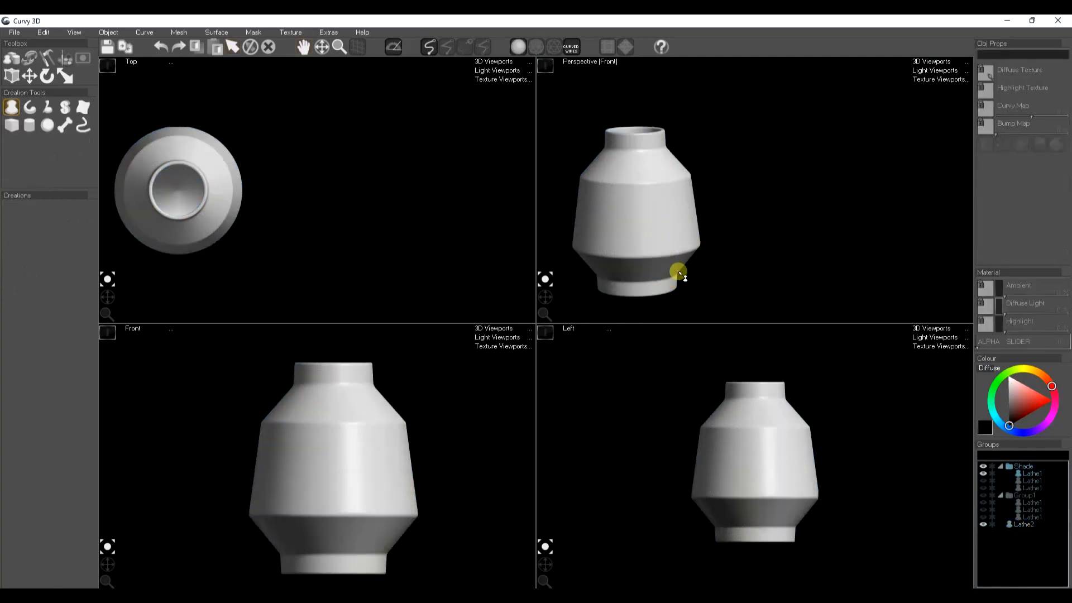
# Step: Show the second lathe in the Shade group instead of the first and hide the vase, with the Front view enlarged
pyautogui.click(983, 481)
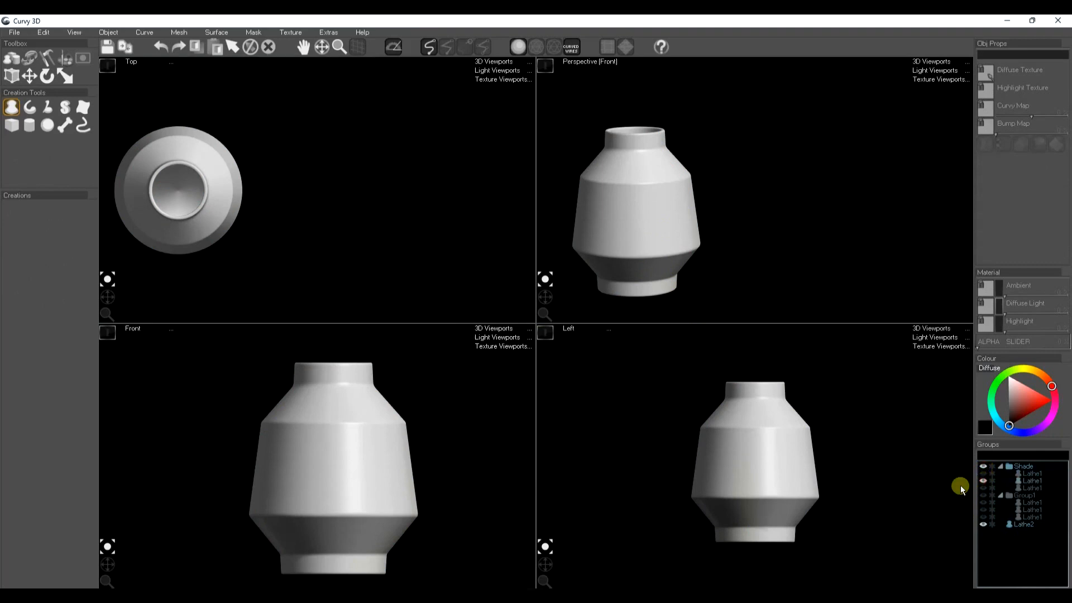
pyautogui.click(983, 466)
pyautogui.click(983, 524)
pyautogui.click(107, 333)
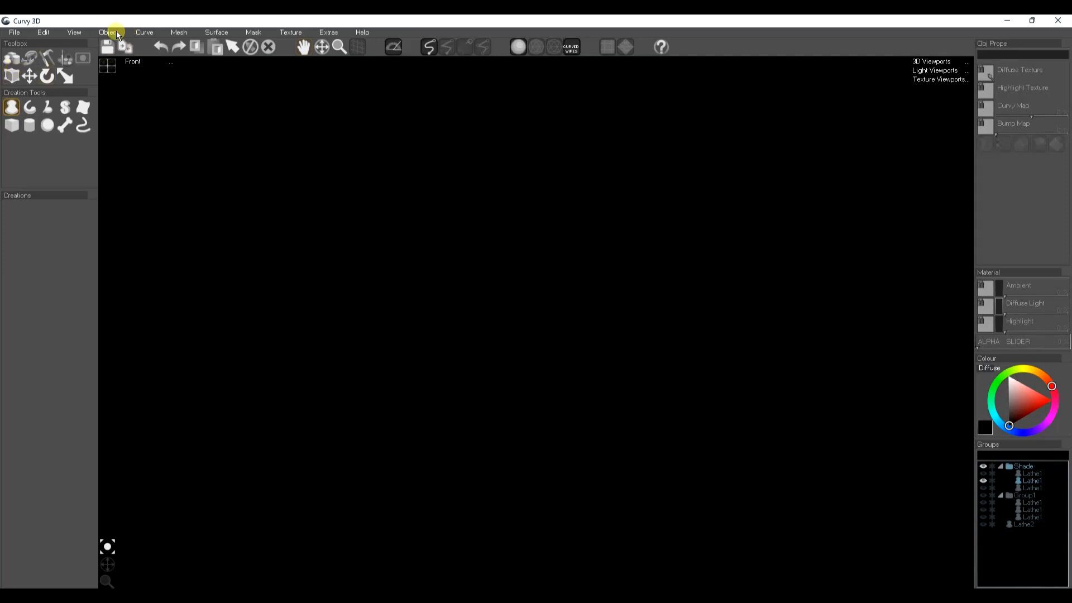
# Step: Turn on Bezier path drawing for new curves
pyautogui.click(144, 32)
pyautogui.click(155, 241)
pyautogui.click(144, 32)
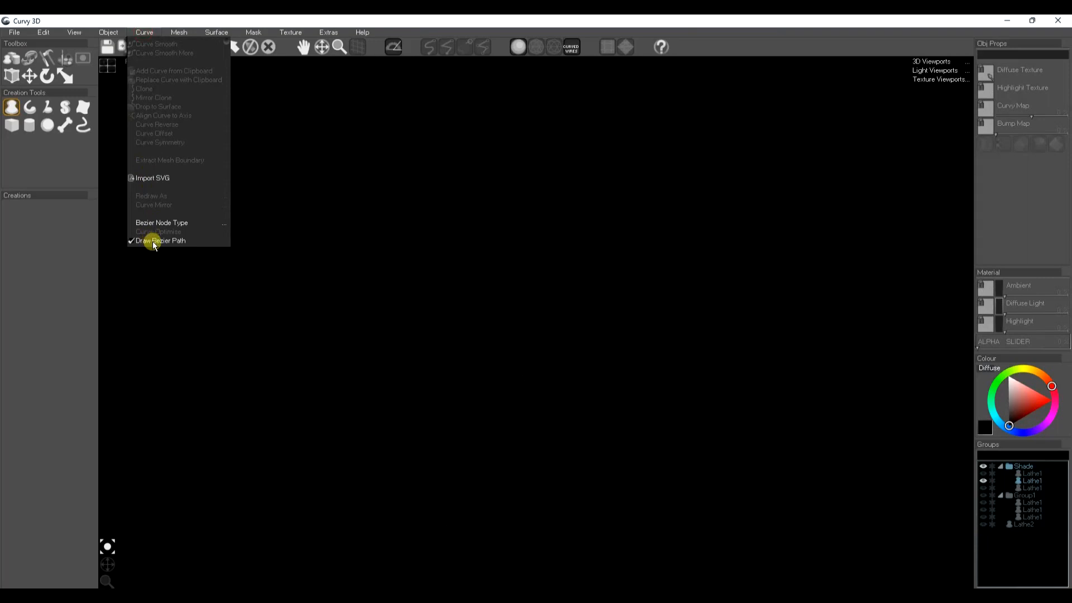
pyautogui.click(12, 64)
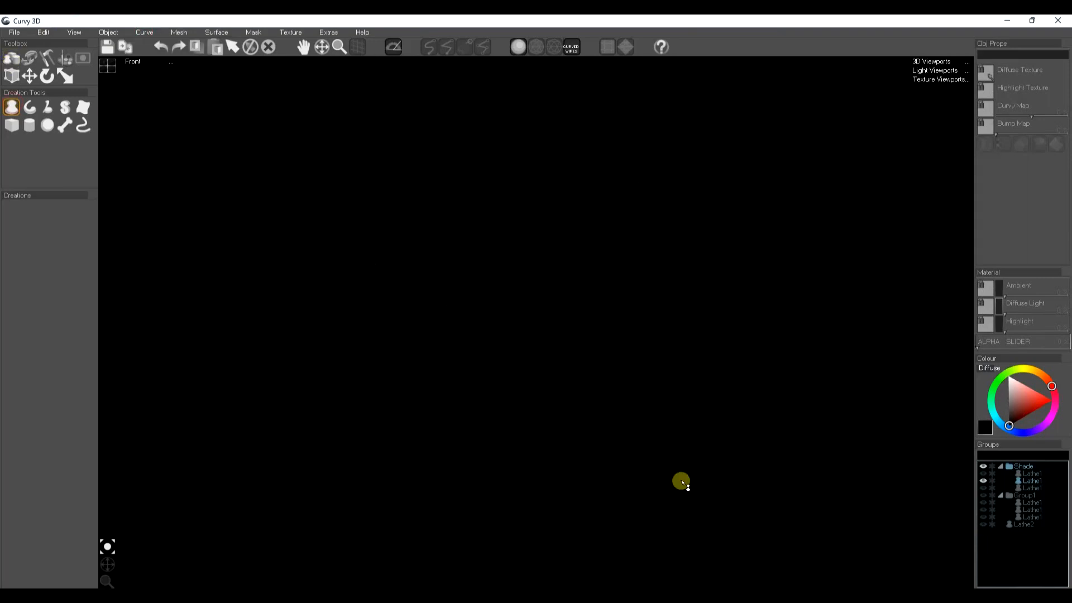
# Step: Start a goblet lathe profile with a flat foot, a stem curving upward from it and a small ring on the stem
pyautogui.click(527, 551)
pyautogui.click(629, 551)
pyautogui.click(628, 538)
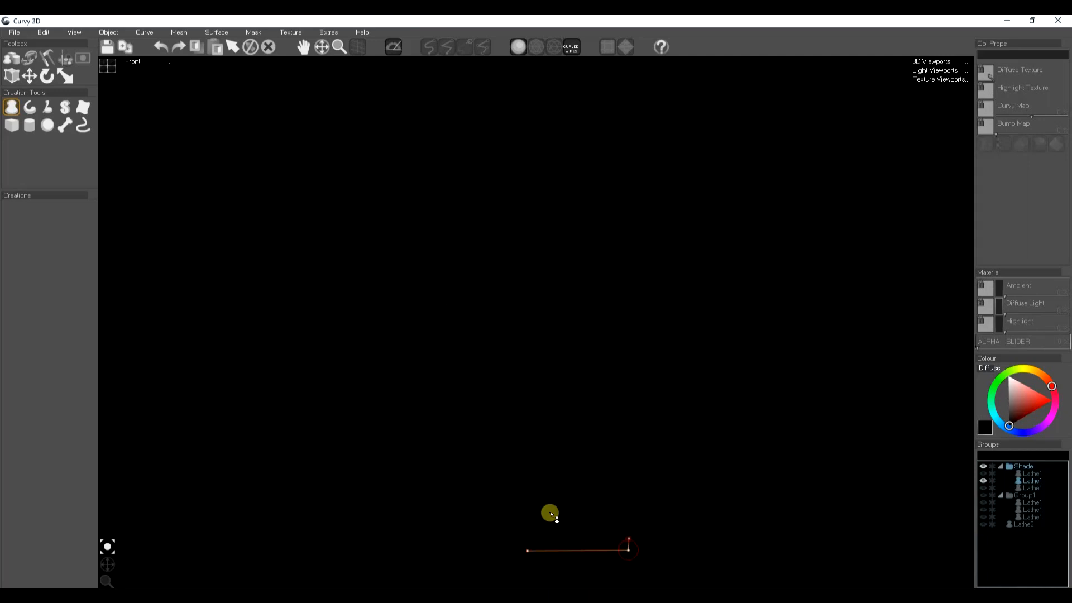
pyautogui.click(564, 524)
pyautogui.click(553, 510)
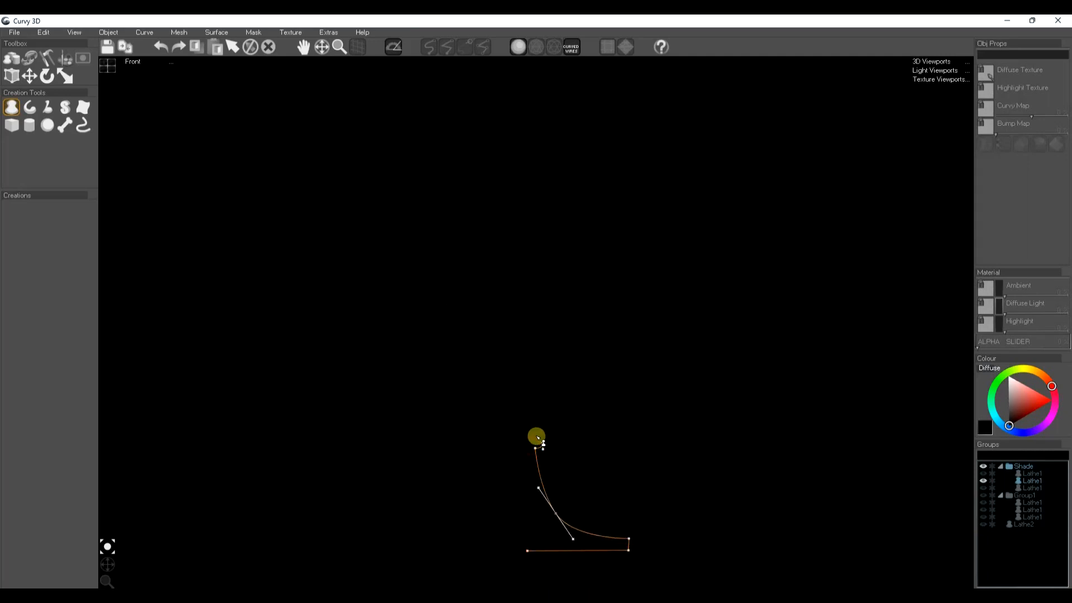
pyautogui.click(534, 436)
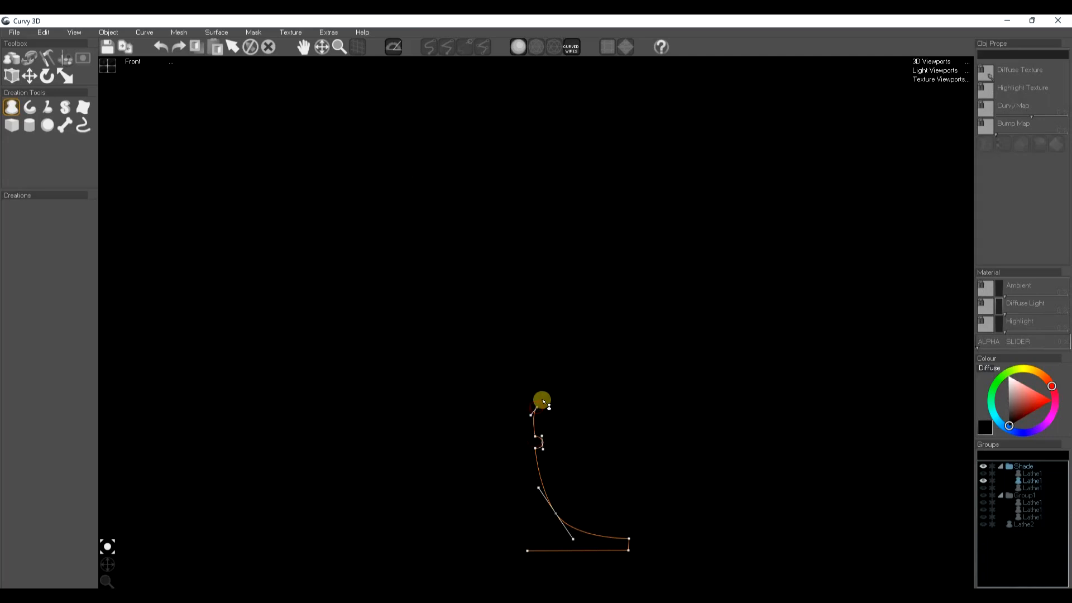
# Step: Complete the goblet profile with the upper stem knob and both sides of the bowl, and raise the lathe's resolution to the maximum
pyautogui.click(542, 385)
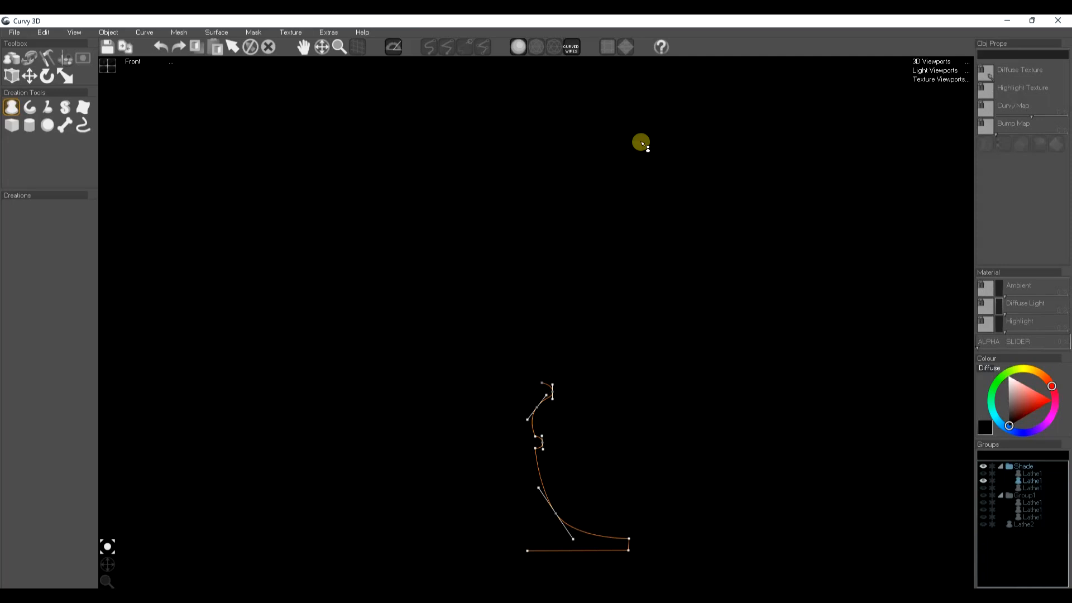
pyautogui.moveTo(641, 144); pyautogui.dragTo(642, 83)
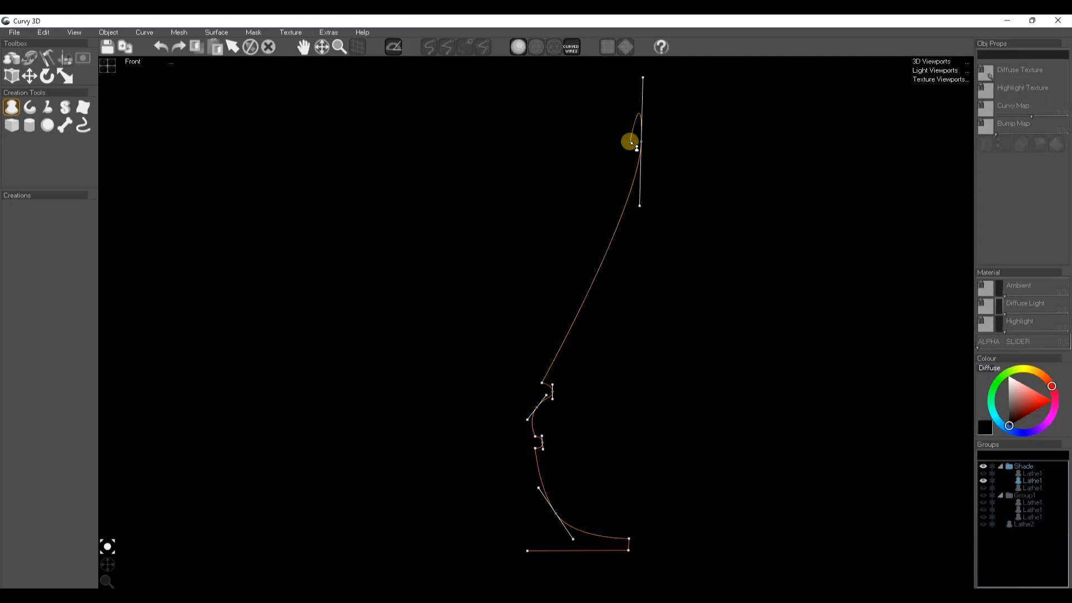
pyautogui.click(630, 143)
pyautogui.moveTo(530, 378); pyautogui.dragTo(505, 378)
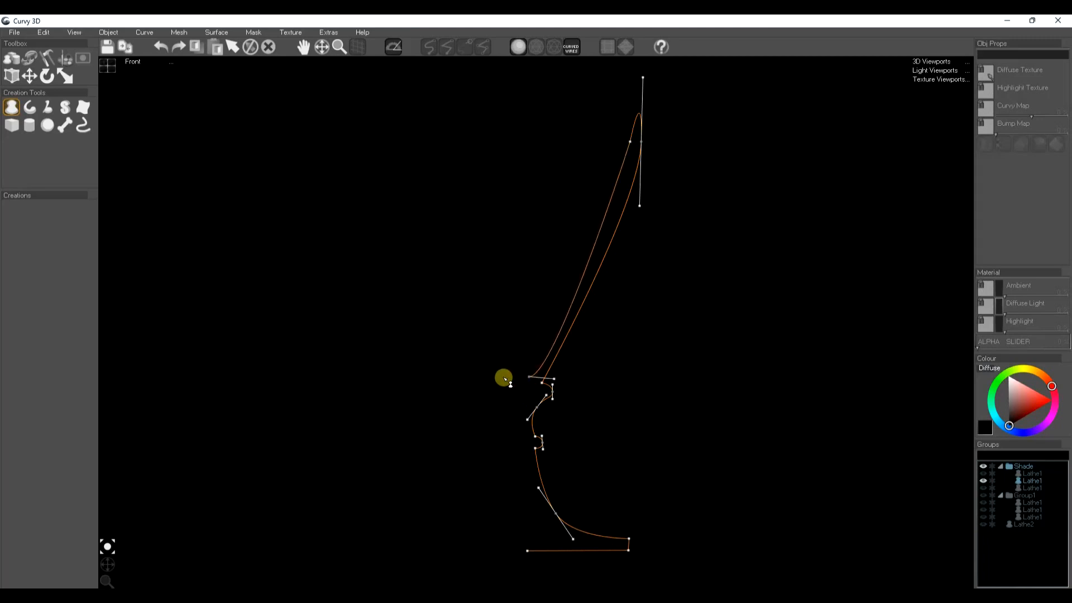
pyautogui.press('Return')
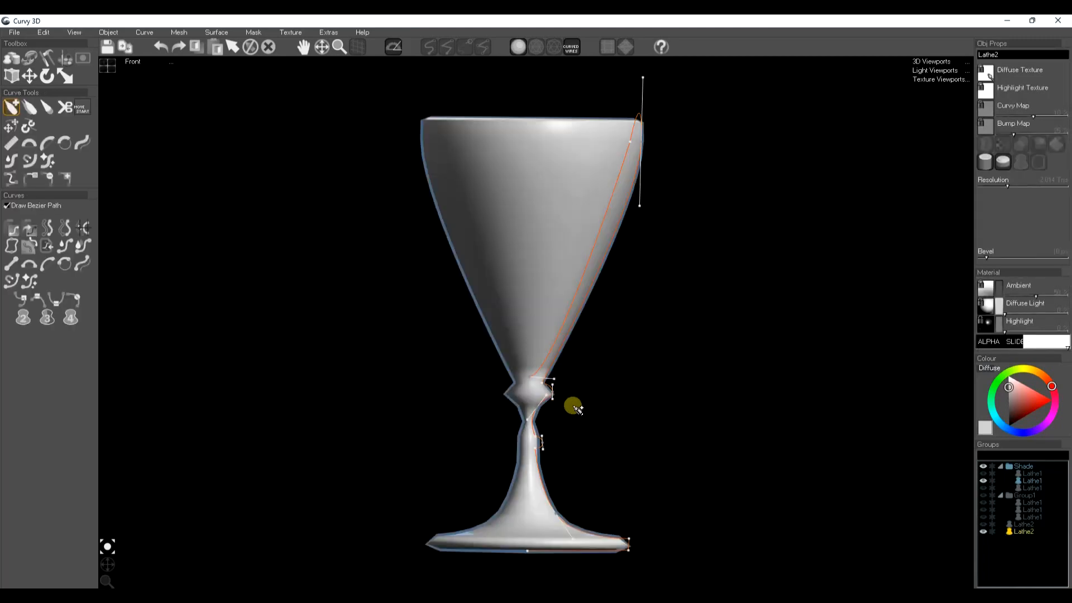
pyautogui.moveTo(1038, 182); pyautogui.dragTo(1068, 186)
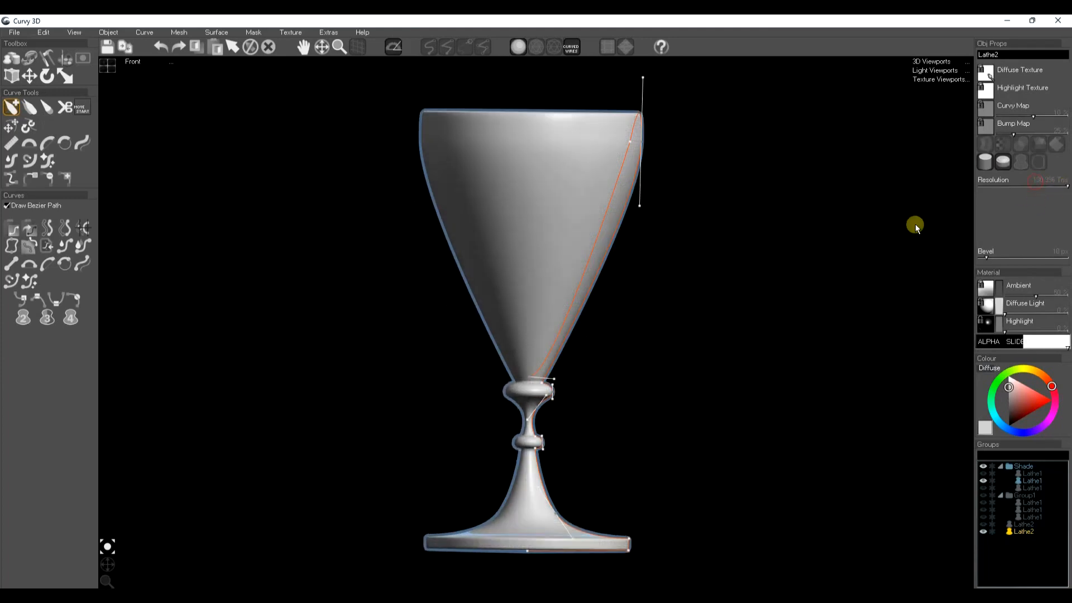
# Step: Activate Bezier point editing and freeze the Shade group so that only the goblet's curve is selected
pyautogui.click(9, 128)
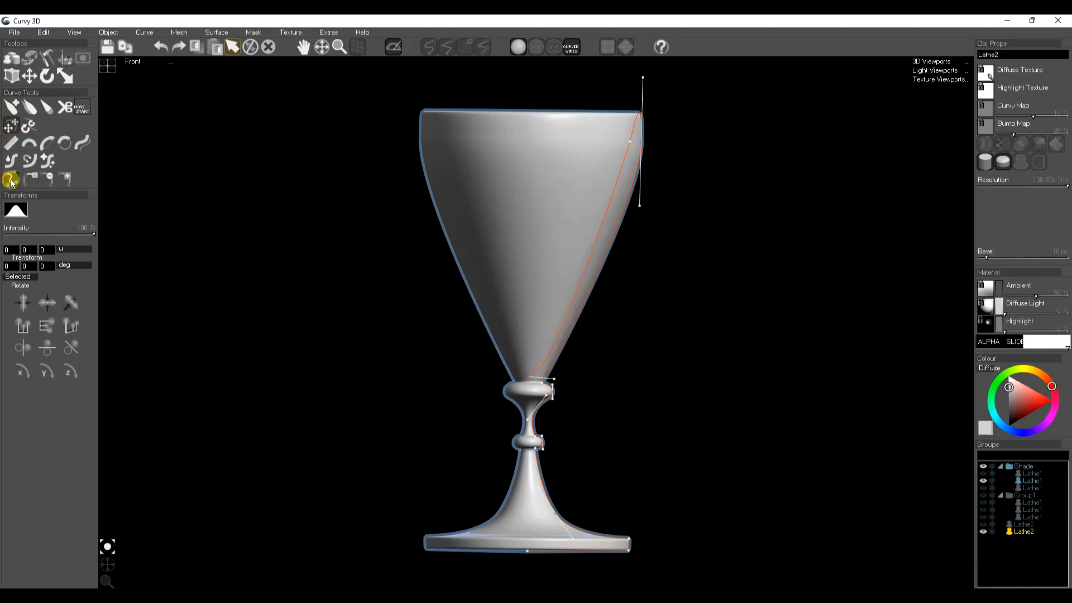
pyautogui.click(10, 181)
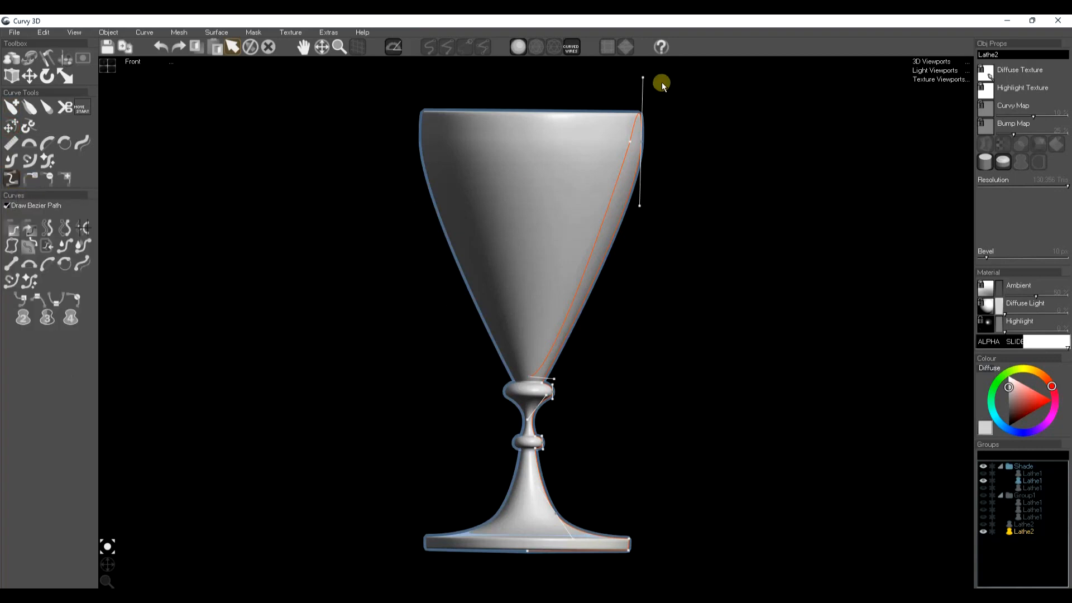
pyautogui.click(642, 77)
pyautogui.click(638, 149)
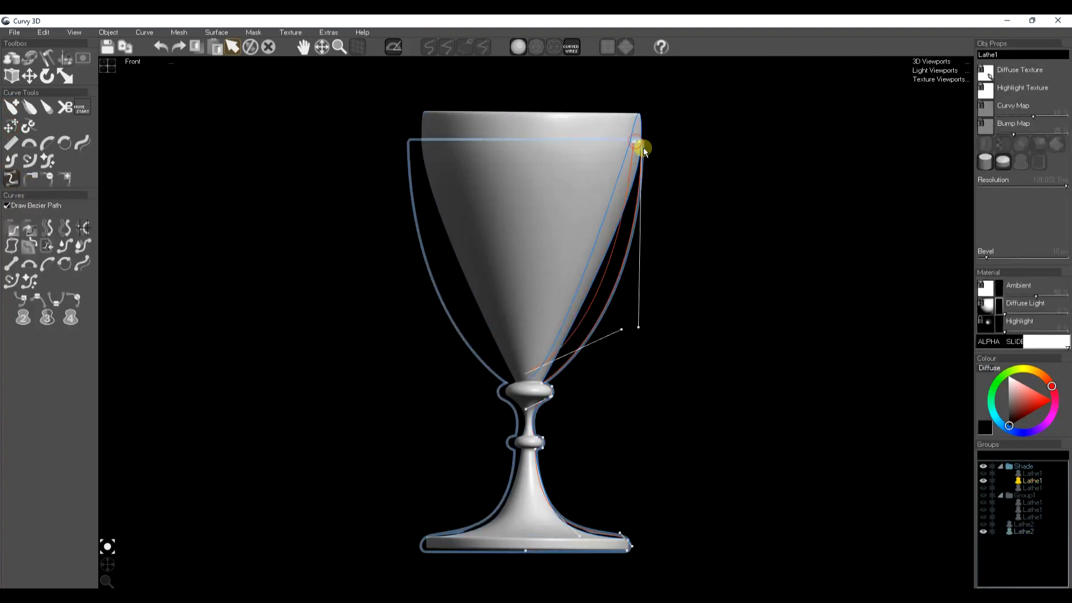
pyautogui.click(624, 194)
pyautogui.click(692, 235)
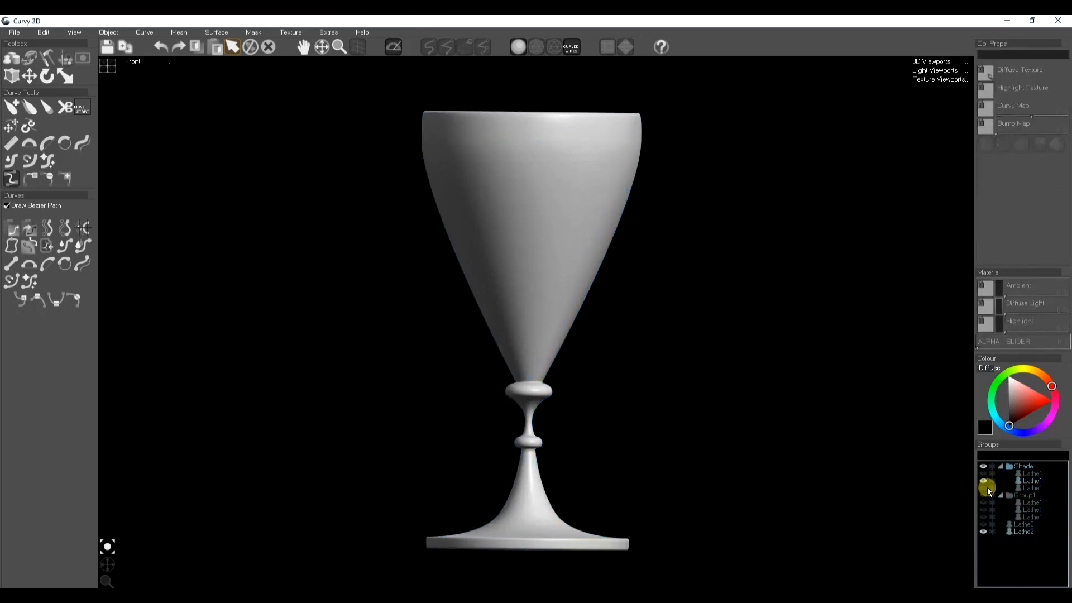
pyautogui.click(596, 170)
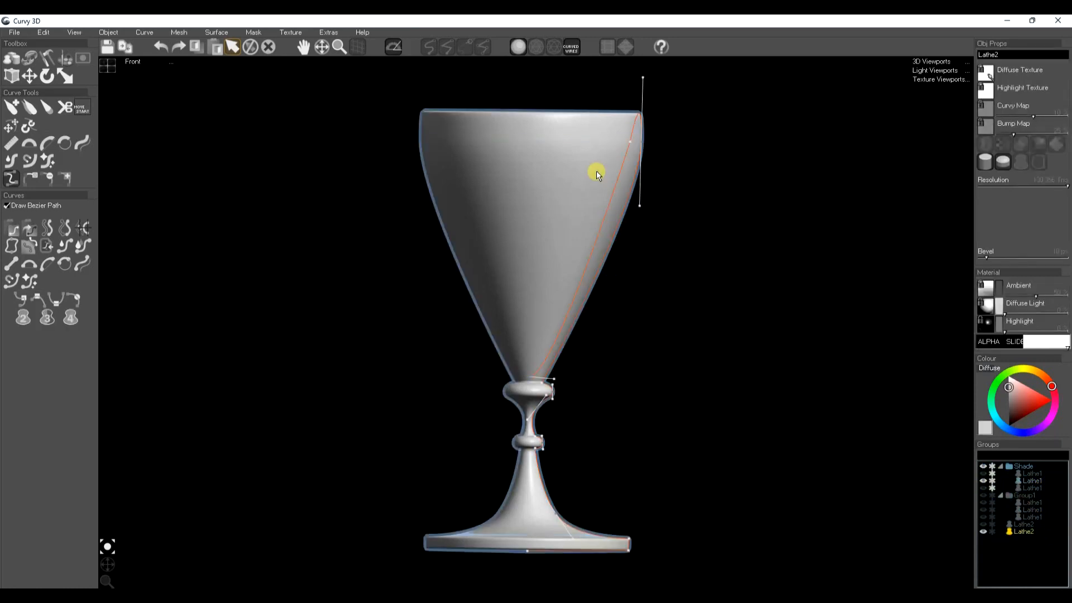
# Step: Make the Bezier handles of the goblet's outer rim node independent and collapse its upper handle onto the node
pyautogui.click(642, 79)
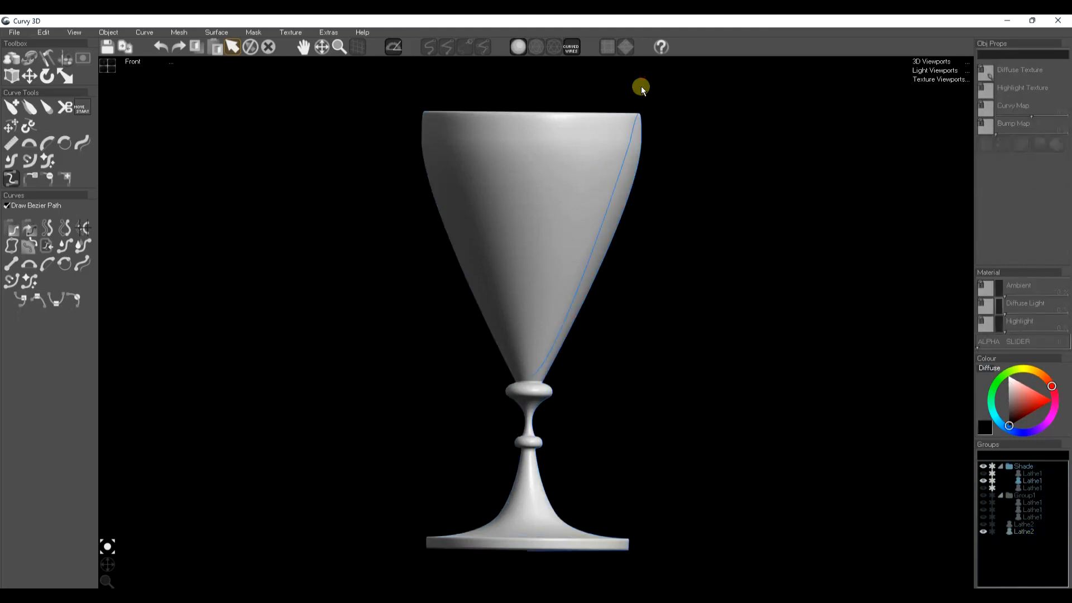
pyautogui.click(640, 141)
pyautogui.moveTo(643, 77); pyautogui.dragTo(643, 101)
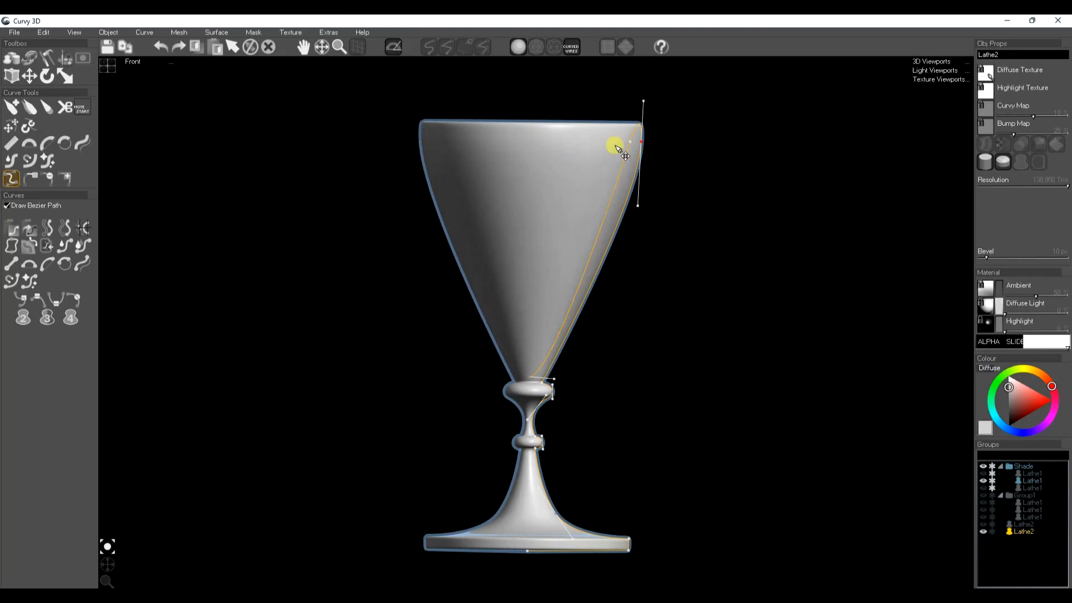
pyautogui.click(16, 301)
pyautogui.moveTo(642, 103); pyautogui.dragTo(640, 146)
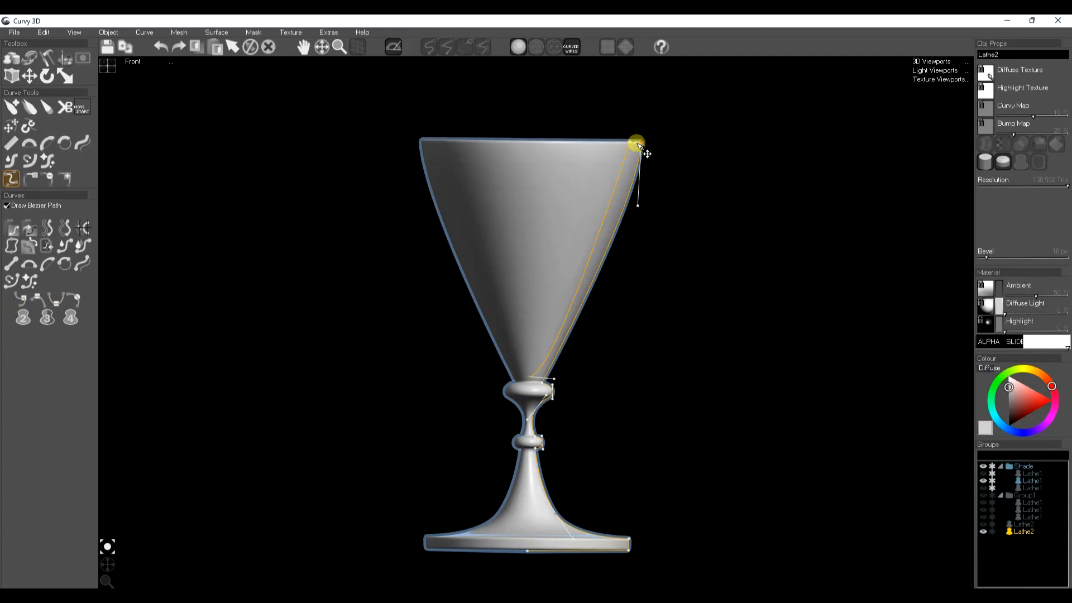
# Step: Lengthen the Bezier handles at the outer rim and inner bottom of the goblet's bowl to round it, and adjust the stem ring's upper node
pyautogui.moveTo(639, 205); pyautogui.dragTo(638, 334)
pyautogui.moveTo(554, 379); pyautogui.dragTo(635, 326)
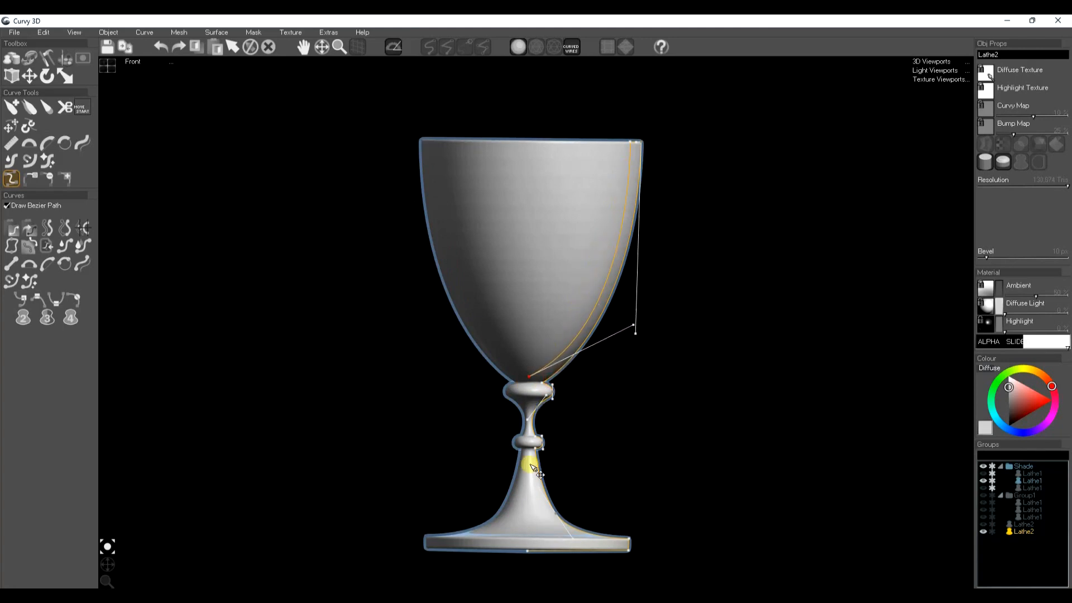
pyautogui.moveTo(541, 436); pyautogui.dragTo(541, 435)
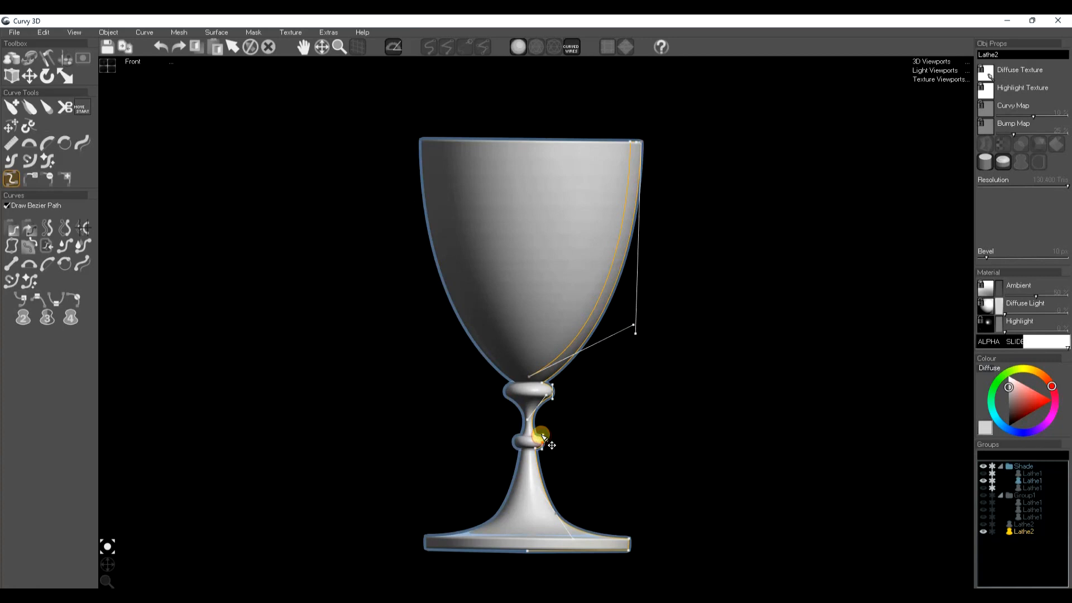
# Step: Change the Bezier node type at the foot's outer edge, adjust the node for a softly rounded rim, and deselect the goblet
pyautogui.moveTo(629, 545); pyautogui.dragTo(632, 543)
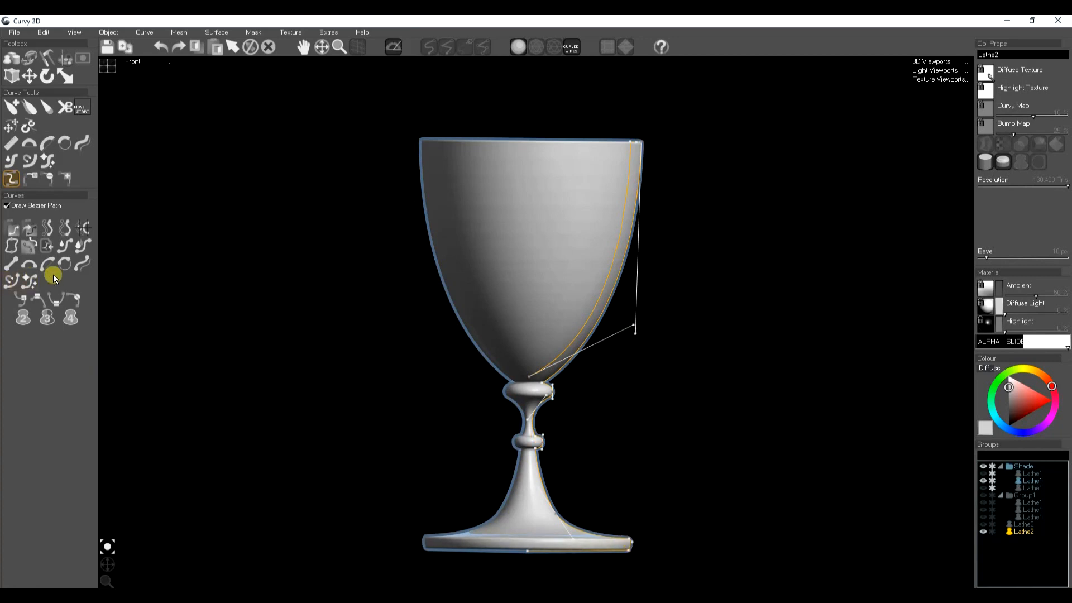
pyautogui.click(58, 302)
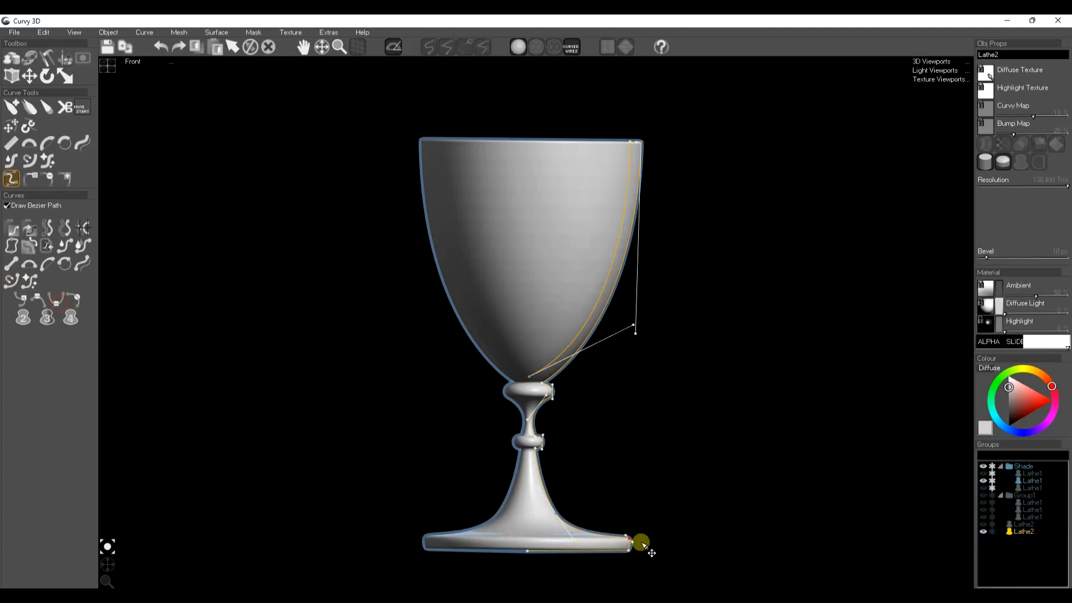
pyautogui.moveTo(628, 540); pyautogui.dragTo(626, 541)
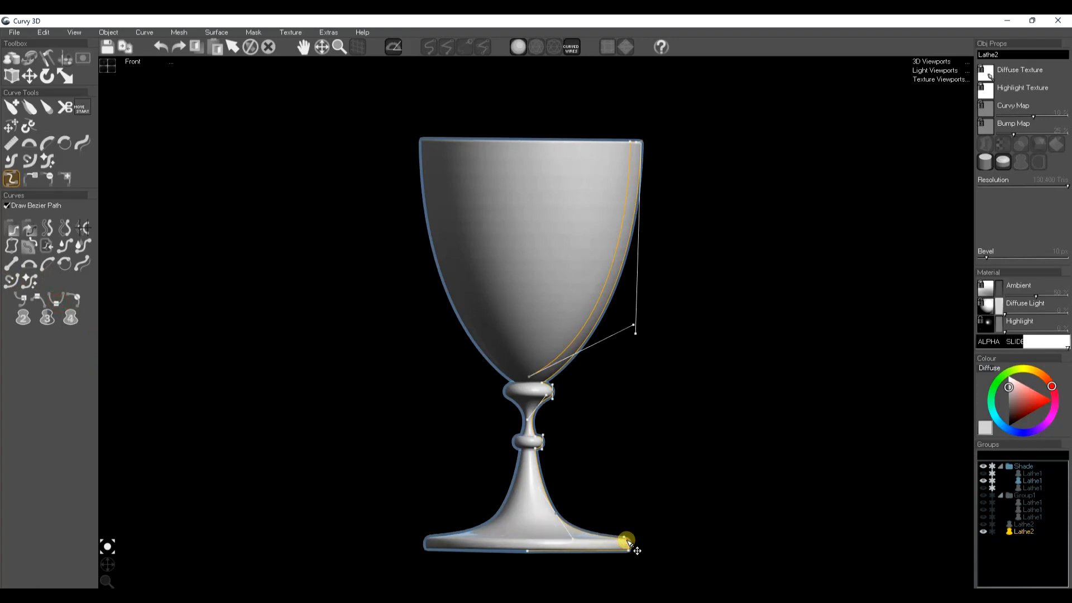
pyautogui.click(662, 475)
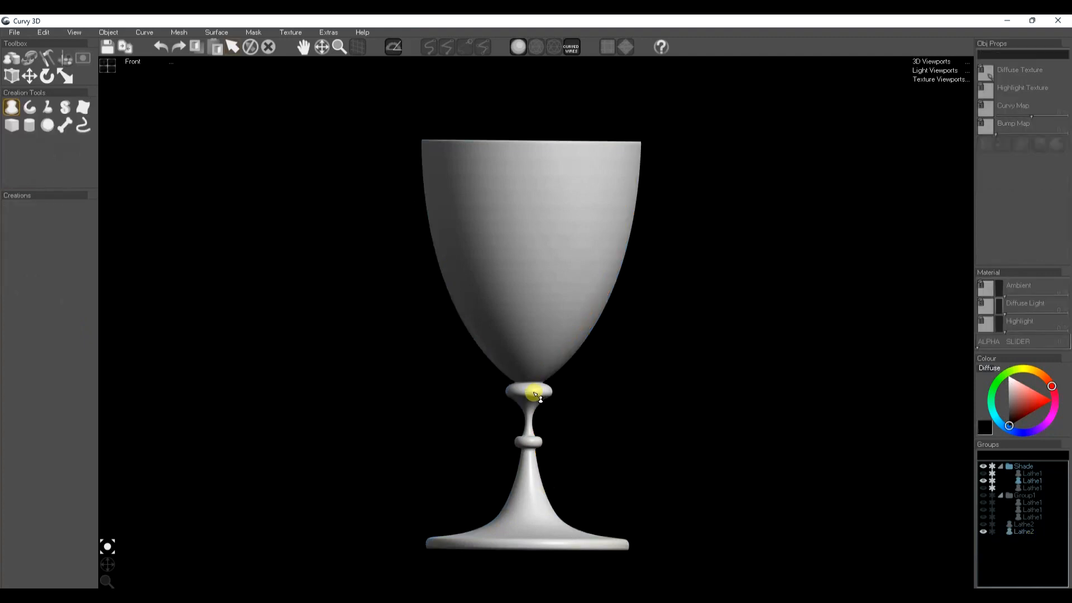
# Step: Show the goblet in the four-viewport layout and angle the perspective view so the inside of the bowl is visible
pyautogui.scroll(-2, 575, 413)
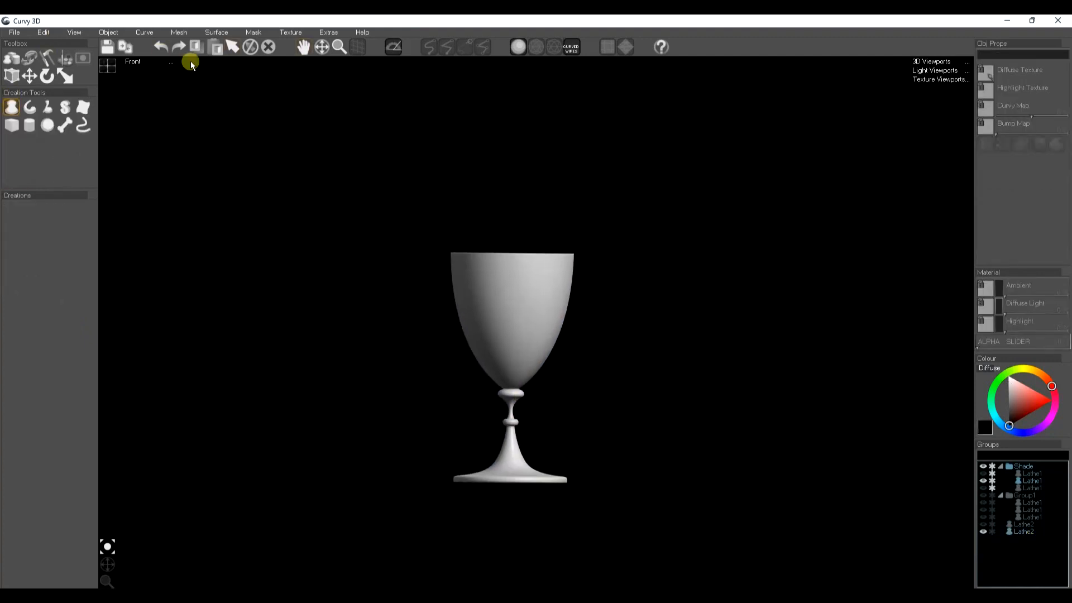
pyautogui.click(106, 65)
pyautogui.moveTo(545, 298); pyautogui.dragTo(800, 321)
# Step: Show the third lathe of the Shade group instead of the second and hide the goblet
pyautogui.click(993, 483)
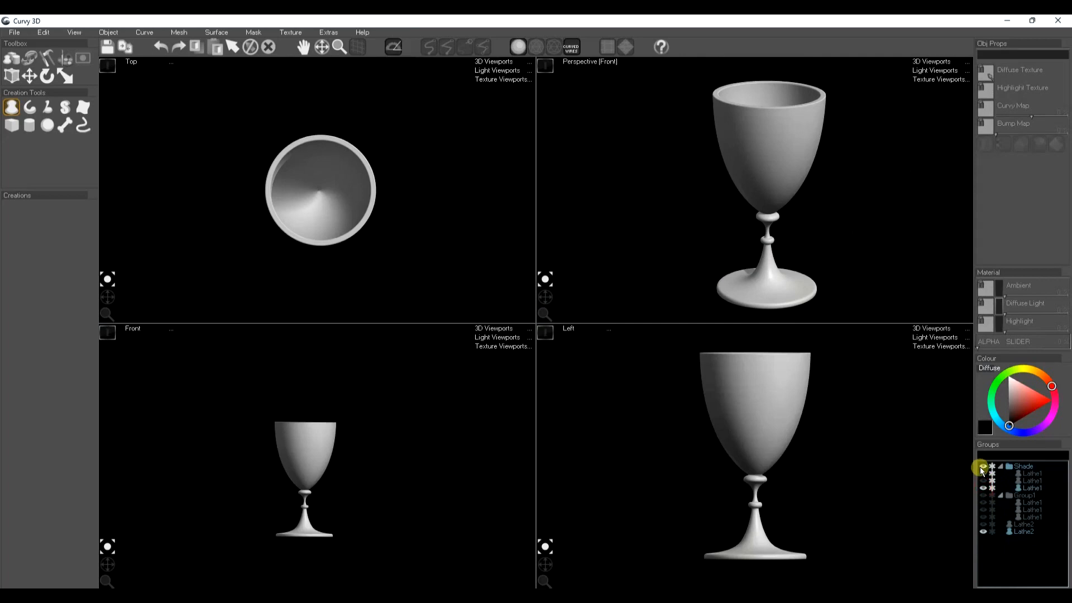
pyautogui.click(985, 531)
# Step: Turn off Draw Bezier Path and draw a freehand lathe profile of a chess pawn in the Front view, from base to head
pyautogui.click(43, 33)
pyautogui.click(105, 34)
pyautogui.click(135, 33)
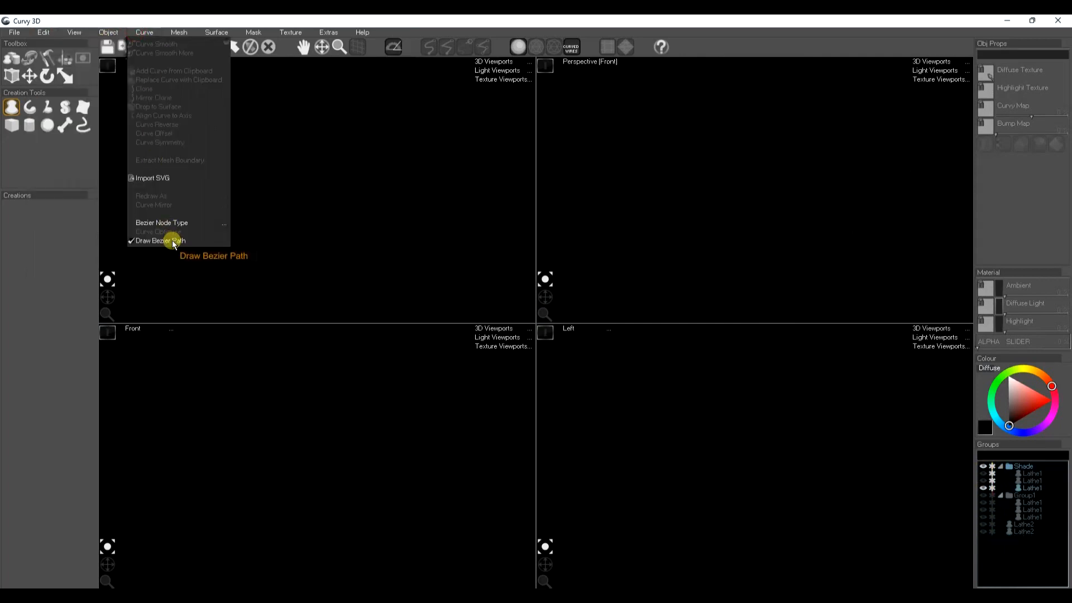
pyautogui.click(174, 241)
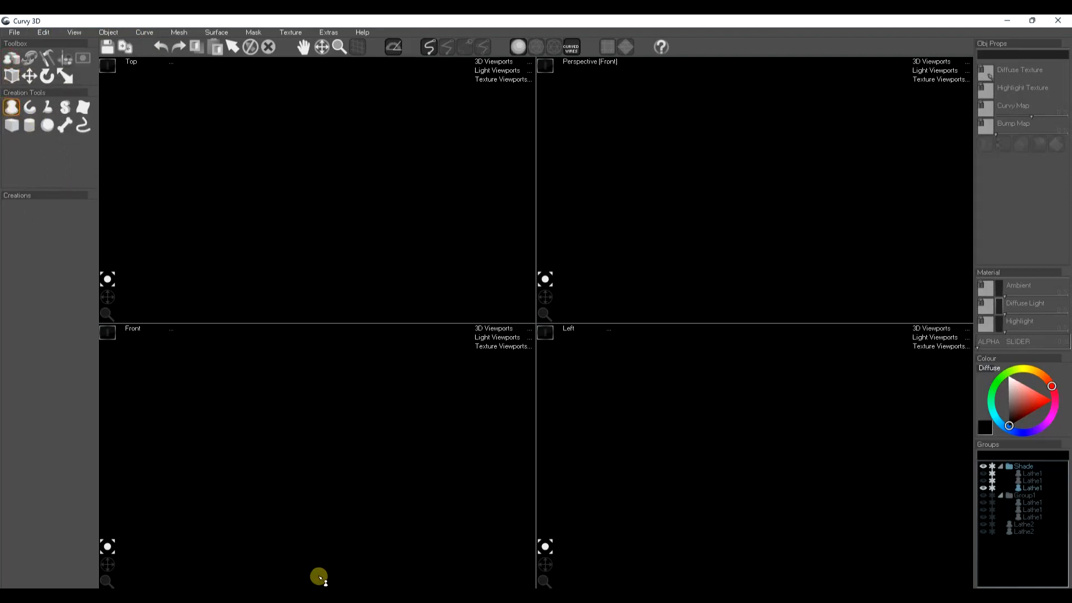
pyautogui.moveTo(327, 569)
pyautogui.mouseDown()
pyautogui.moveTo(366, 567)
pyautogui.moveTo(374, 555)
pyautogui.moveTo(341, 451)
pyautogui.moveTo(359, 416)
pyautogui.mouseUp()
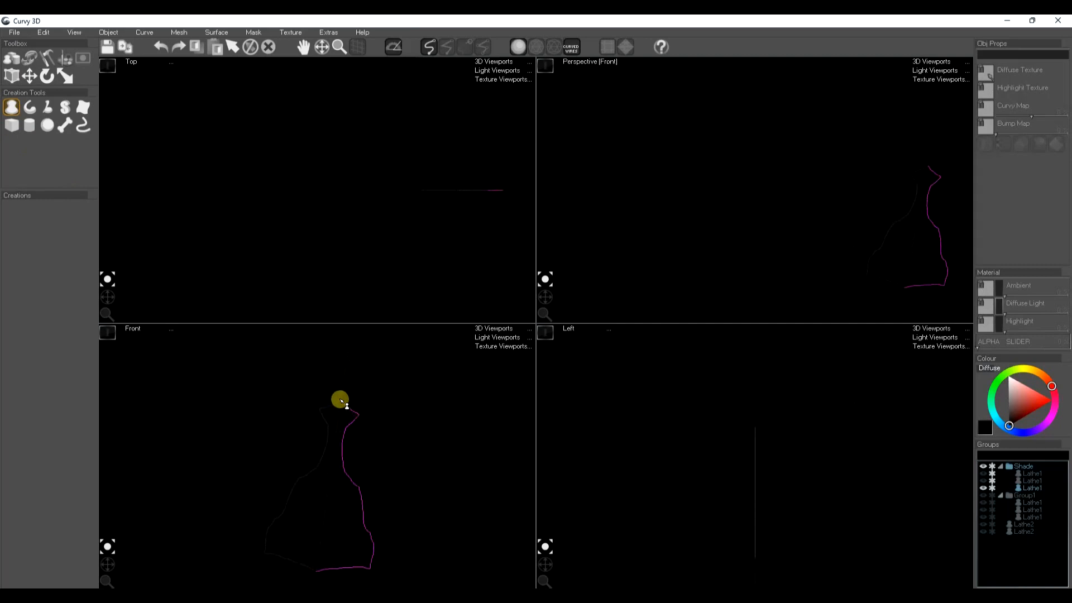
pyautogui.moveTo(356, 379)
pyautogui.mouseDown()
pyautogui.moveTo(348, 350)
pyautogui.moveTo(317, 339)
pyautogui.mouseUp()
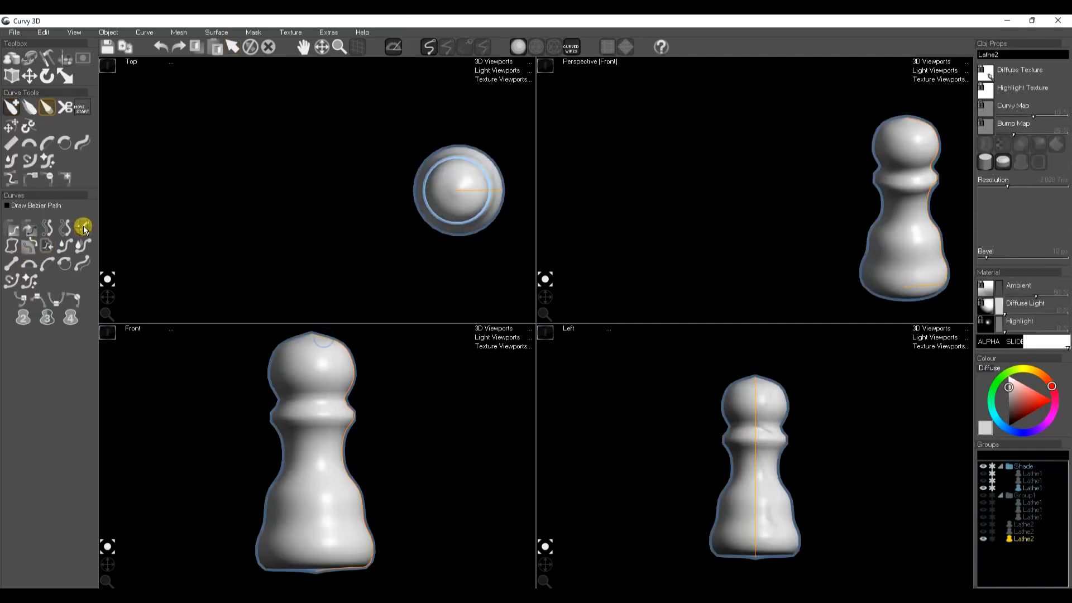
# Step: Align the pawn's profile curve to the lathe axis and raise the pawn's resolution to the maximum
pyautogui.click(82, 233)
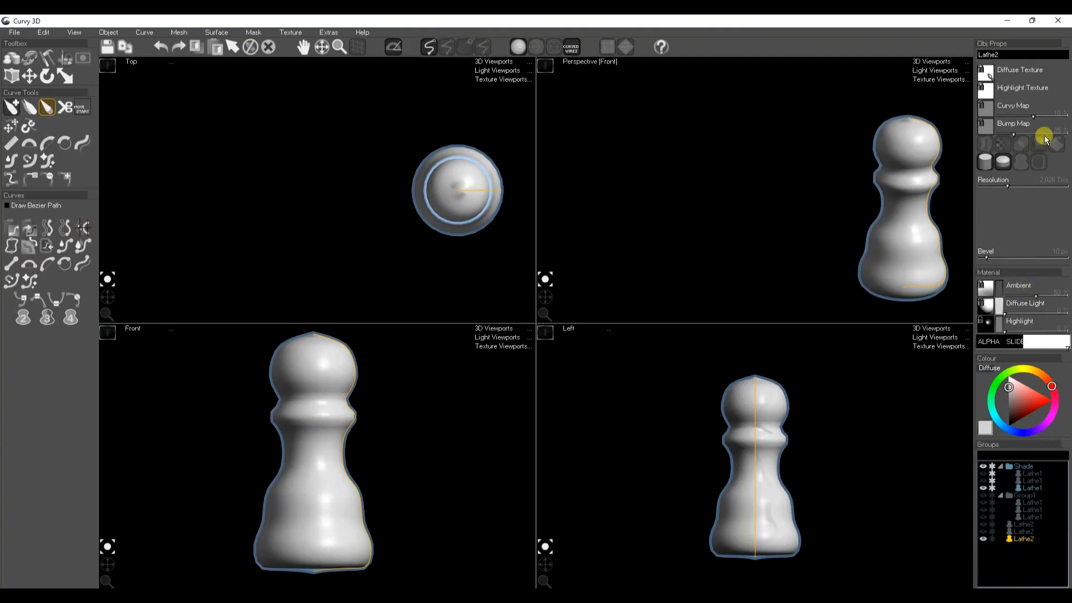
pyautogui.moveTo(1016, 186); pyautogui.dragTo(1066, 188)
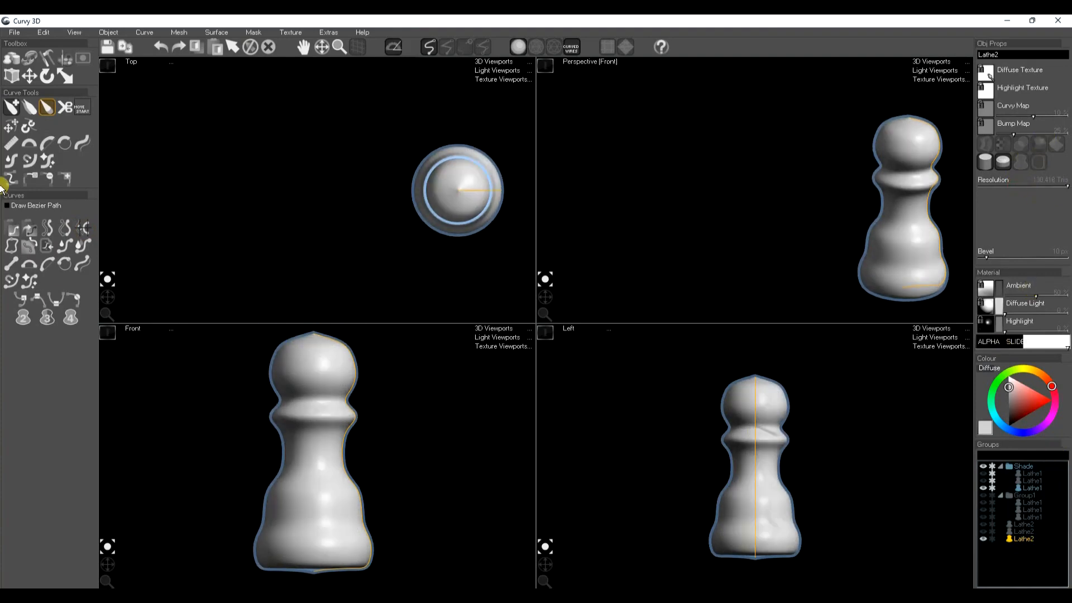
# Step: Redraw the pawn's head segment as a circular arc from the collar to the top so that it forms a ball
pyautogui.click(67, 143)
pyautogui.click(344, 401)
pyautogui.click(310, 334)
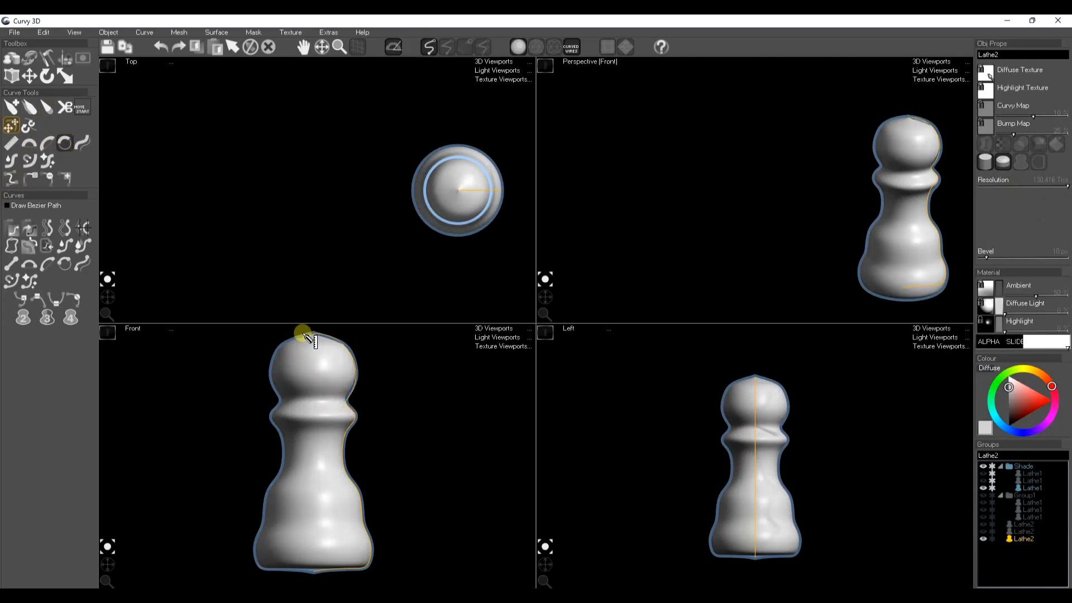
pyautogui.click(354, 367)
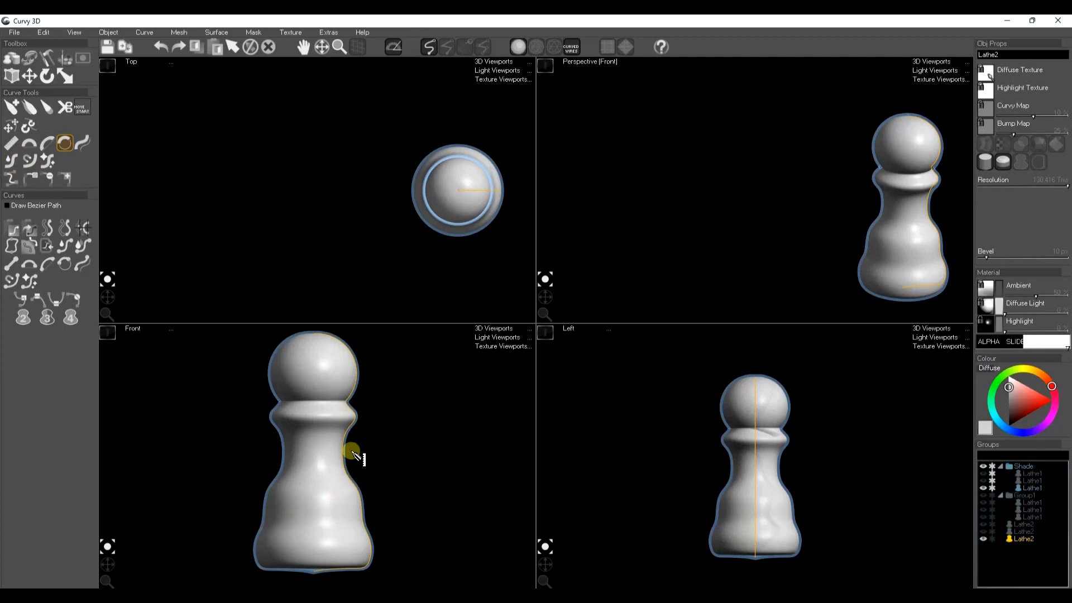
# Step: Pull profile points inward to cut two grooves below the pawn's collar, one above the base and one at the lower body's shoulder
pyautogui.click(45, 62)
pyautogui.click(29, 57)
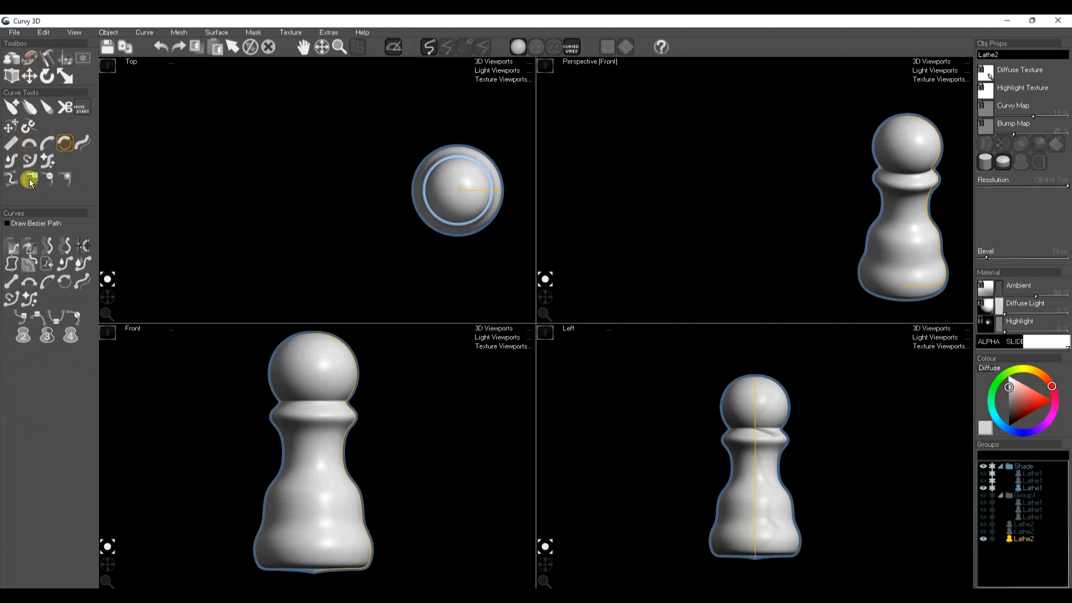
pyautogui.click(10, 125)
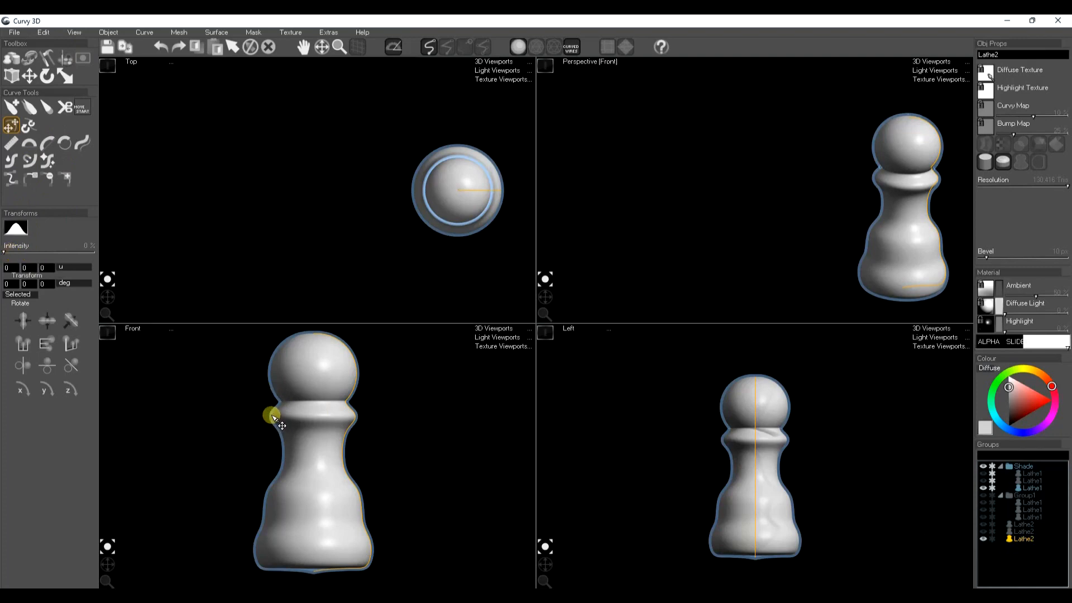
pyautogui.moveTo(273, 424); pyautogui.dragTo(282, 426)
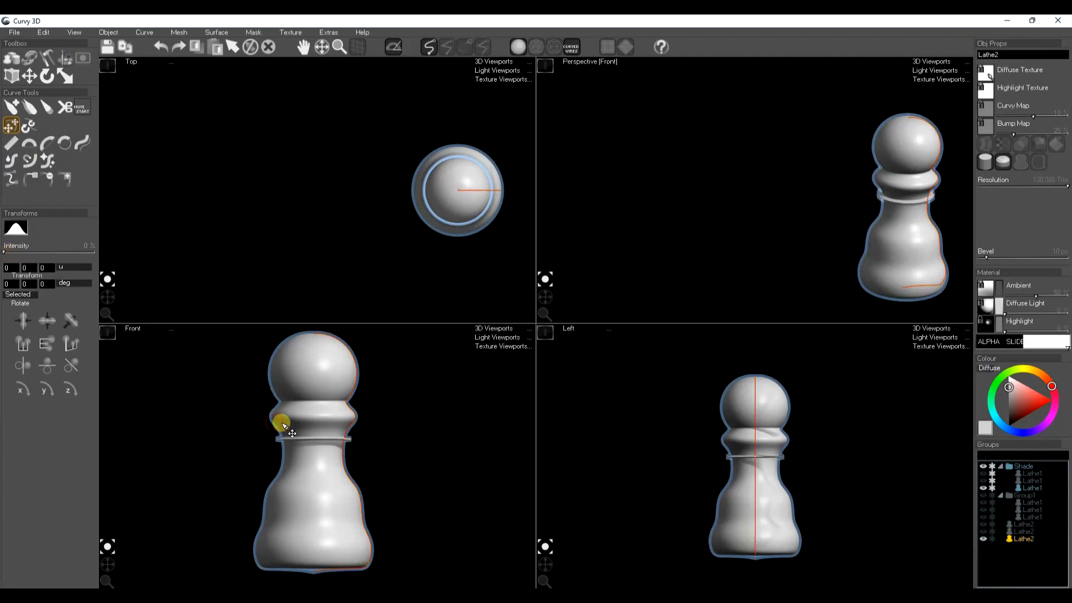
pyautogui.hotkey('ctrl', 'z')
pyautogui.moveTo(350, 430); pyautogui.dragTo(338, 427)
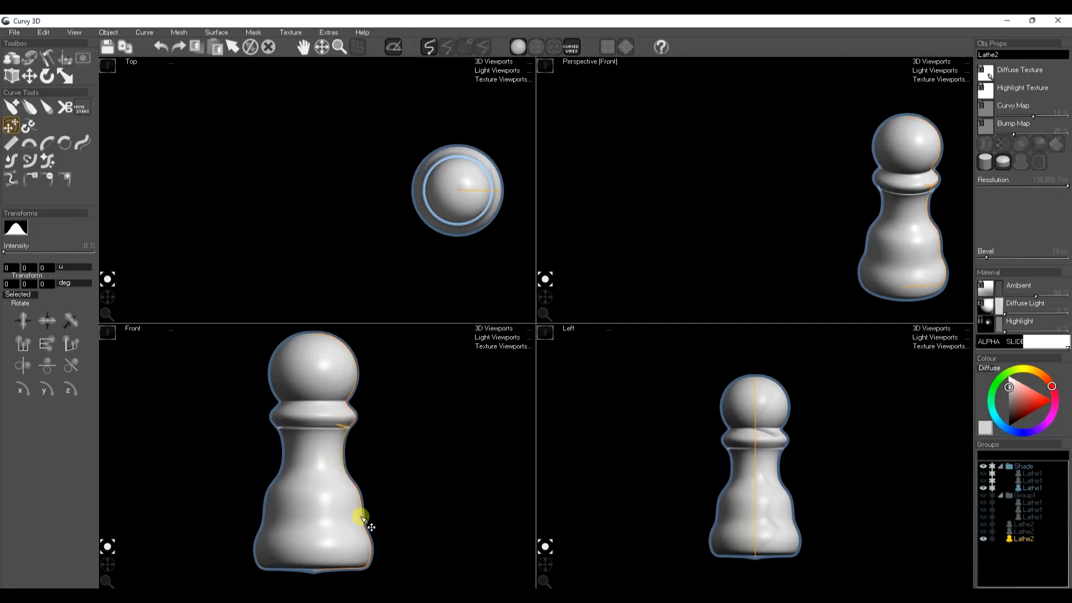
pyautogui.moveTo(367, 533); pyautogui.dragTo(352, 540)
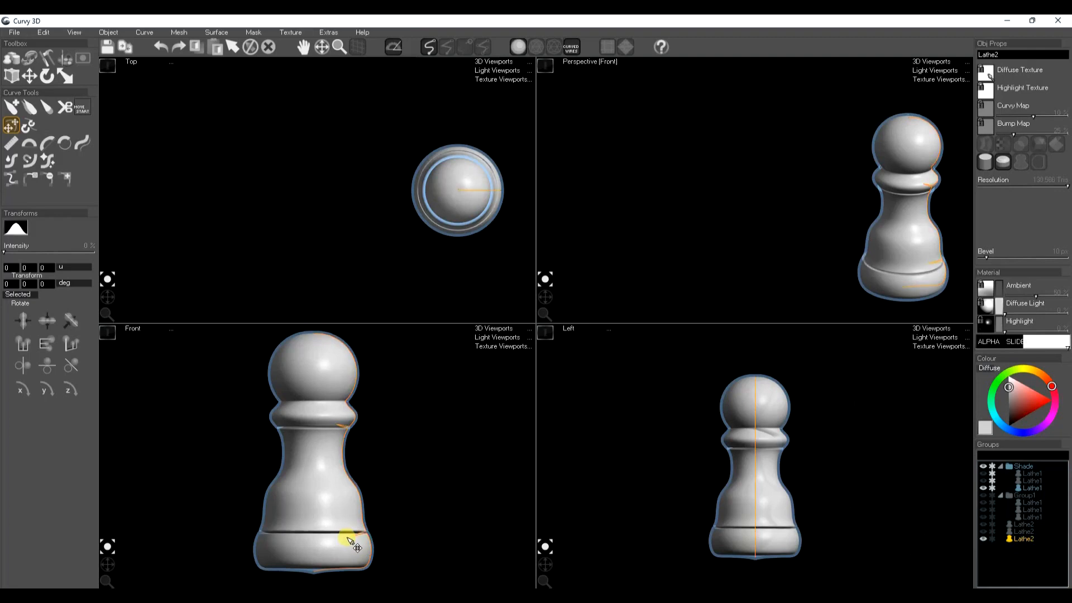
pyautogui.moveTo(356, 488); pyautogui.dragTo(344, 484)
pyautogui.moveTo(344, 439); pyautogui.dragTo(336, 438)
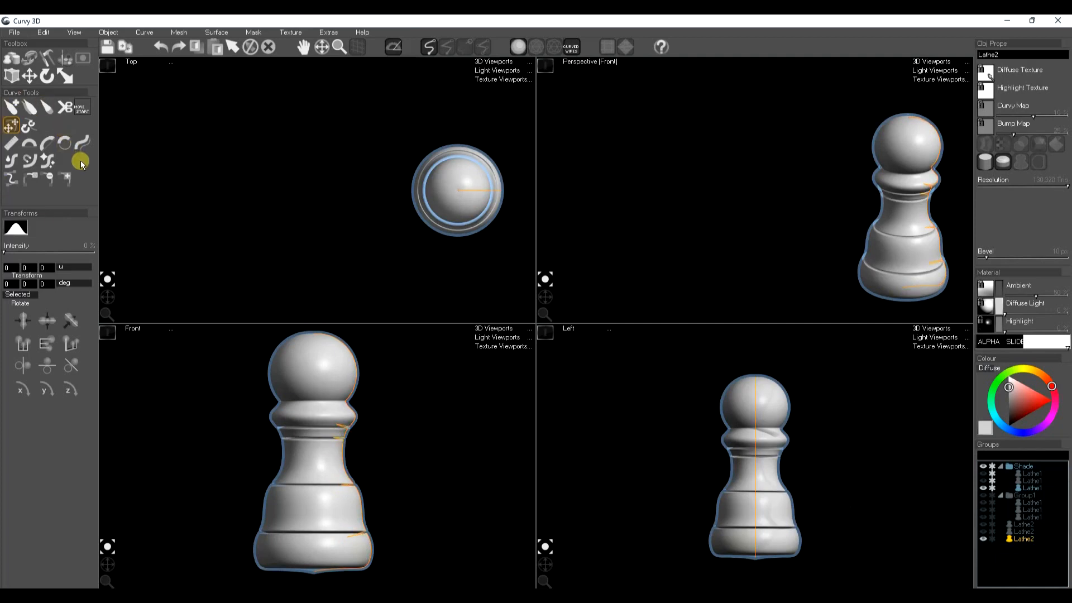
# Step: Round the small ring below the collar with an arc and redraw the neck segment beneath it as a smooth curve
pyautogui.click(65, 143)
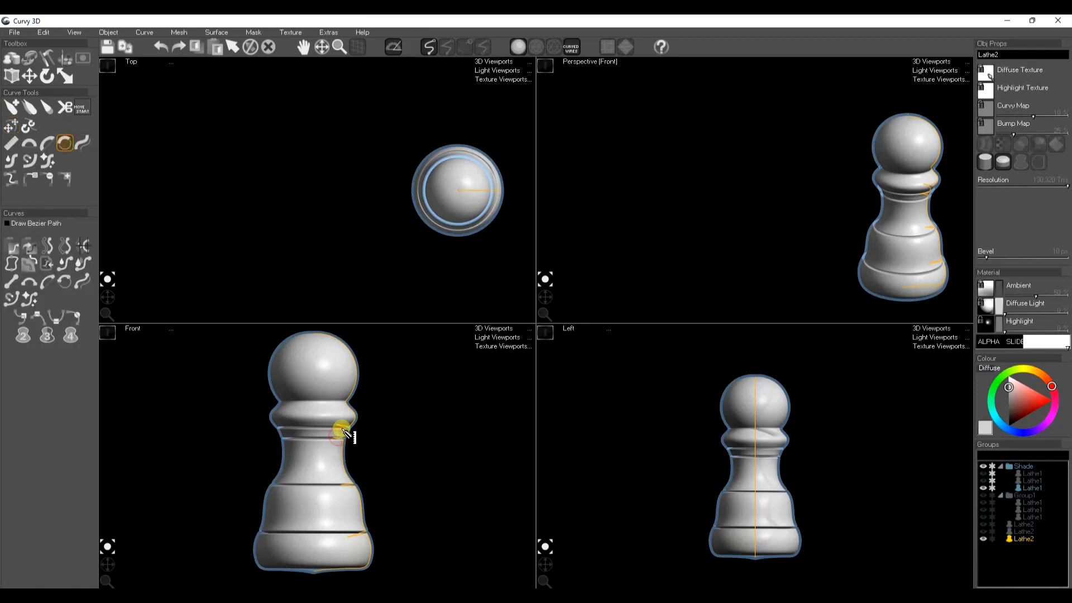
pyautogui.click(83, 142)
pyautogui.moveTo(344, 476); pyautogui.dragTo(346, 446)
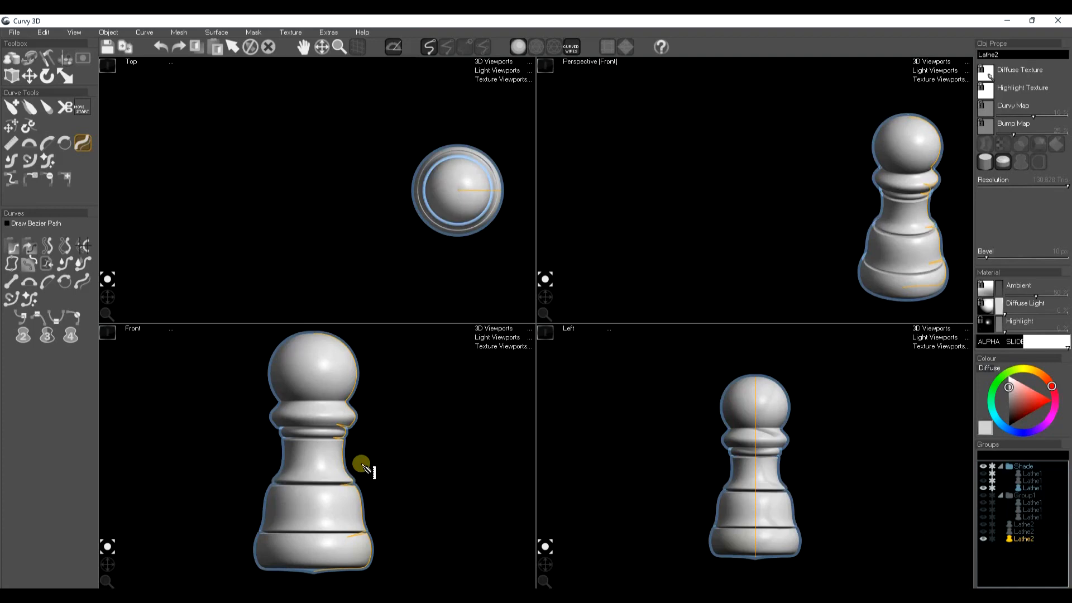
# Step: Redraw the side of the pawn's base as a straight vertical line
pyautogui.click(11, 143)
pyautogui.moveTo(366, 535)
pyautogui.mouseDown()
pyautogui.moveTo(373, 574)
pyautogui.moveTo(279, 569)
pyautogui.mouseUp()
pyautogui.hotkey('ctrl', 'z')
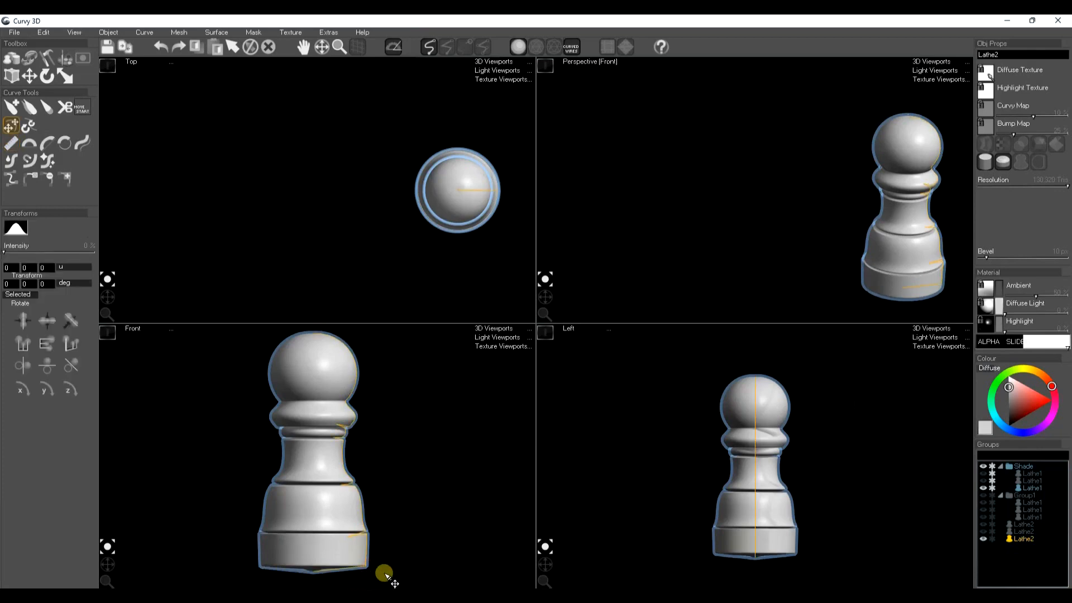
# Step: Turn on the on-screen display of the shortcut keys used
pyautogui.click(75, 33)
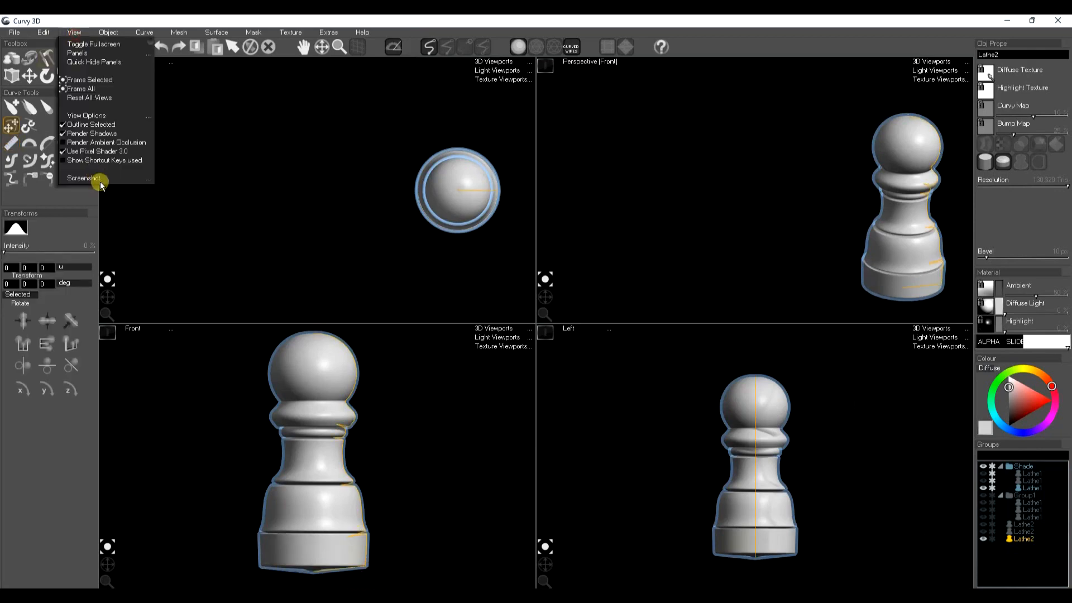
pyautogui.click(90, 160)
# Step: Lower the base's bottom corner to level its underside and redraw the groove above the base with a straight slanted edge
pyautogui.moveTo(367, 569); pyautogui.dragTo(368, 573)
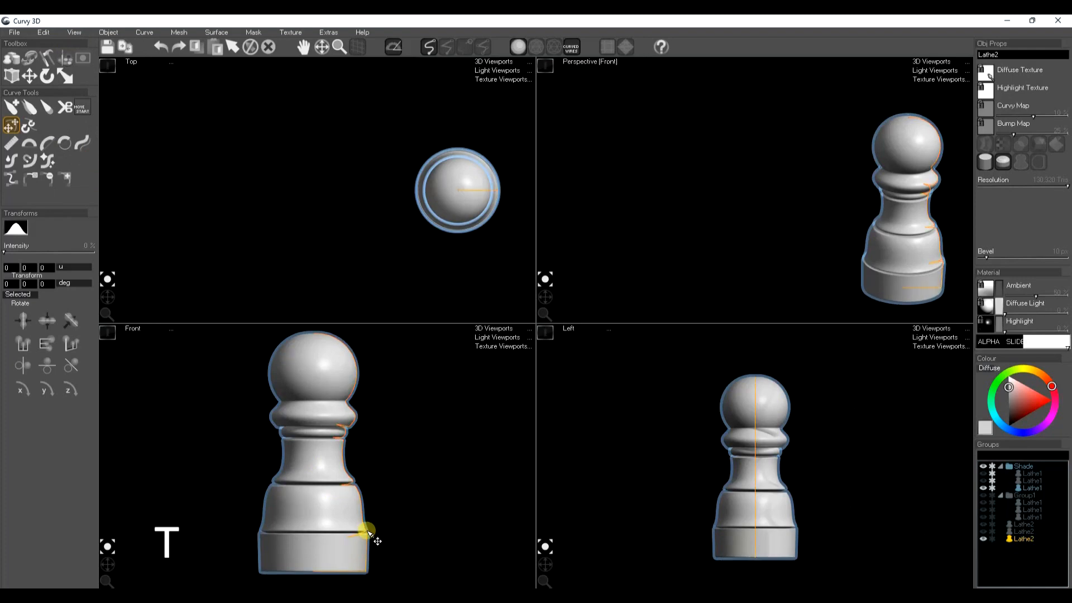
pyautogui.click(10, 142)
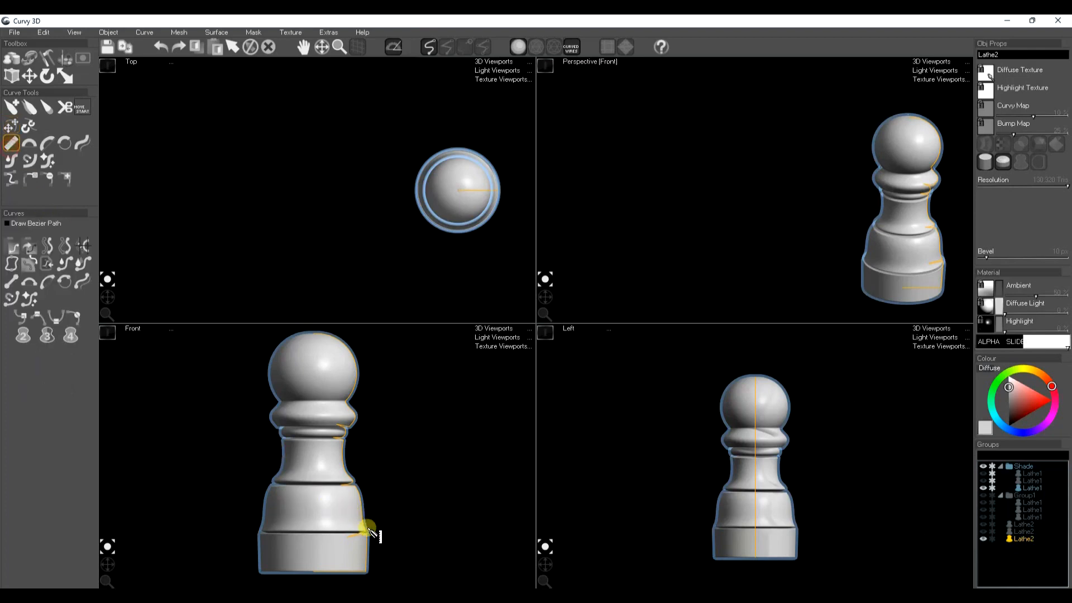
pyautogui.click(351, 542)
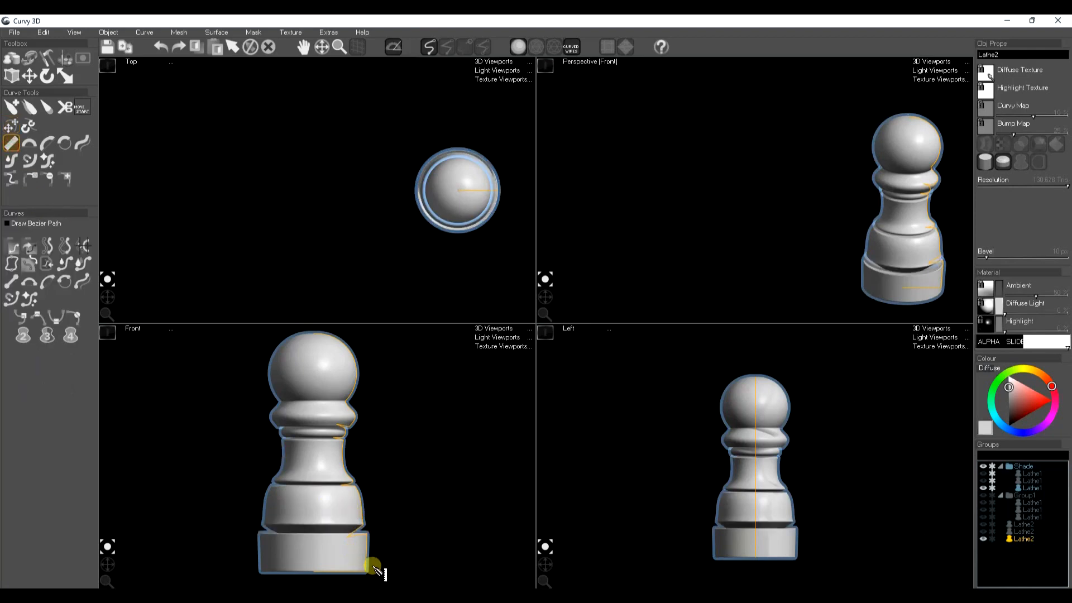
# Step: Redraw the pawn's lower body segment as a concave arc and the collar's outer edge as a rounded arc
pyautogui.click(65, 139)
pyautogui.moveTo(357, 484); pyautogui.dragTo(392, 481)
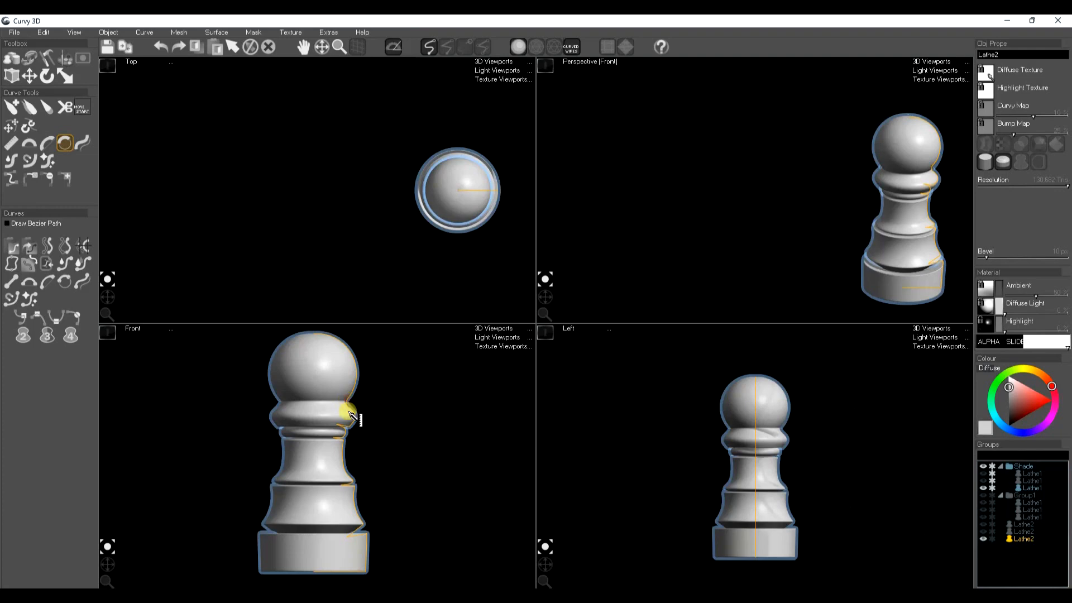
pyautogui.moveTo(348, 406); pyautogui.dragTo(341, 412)
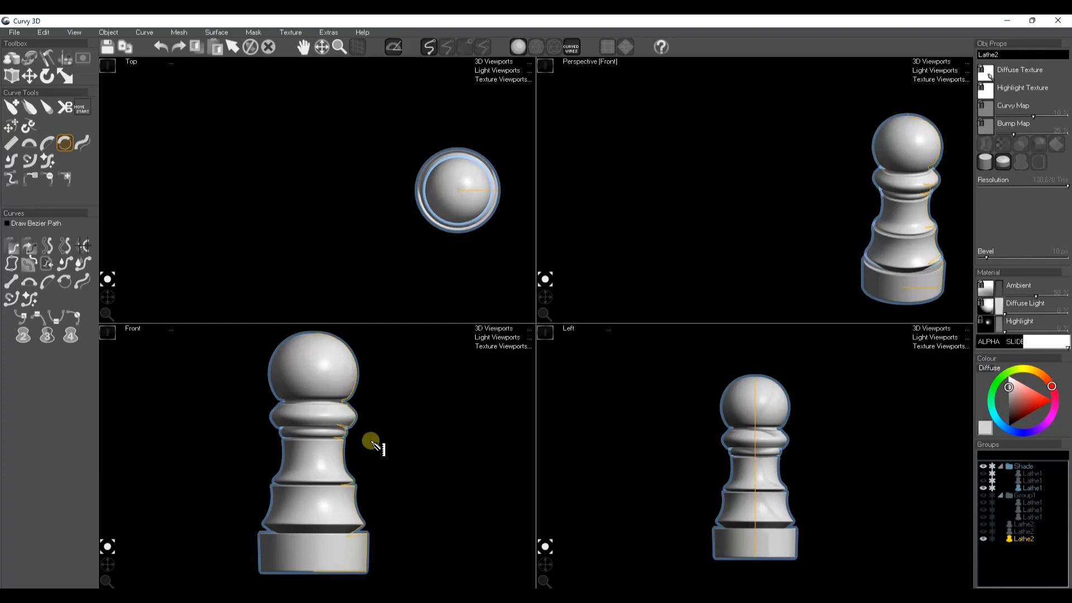
# Step: Move the joint between the pawn's head and collar slightly down at 100 % transform intensity, and deselect the pawn
pyautogui.press('t')
pyautogui.moveTo(340, 406); pyautogui.dragTo(339, 409)
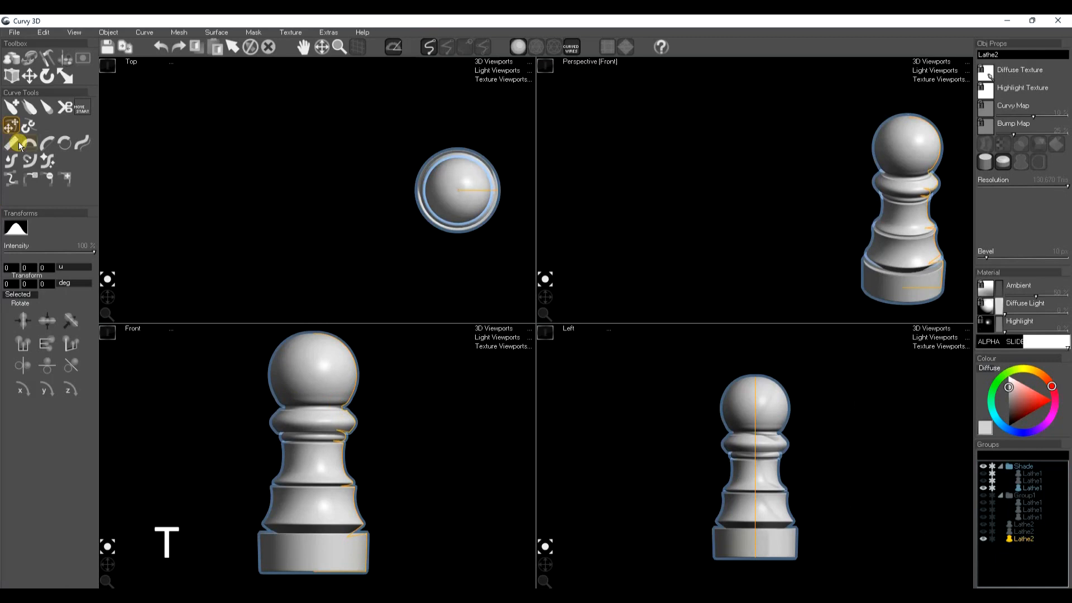
pyautogui.click(64, 143)
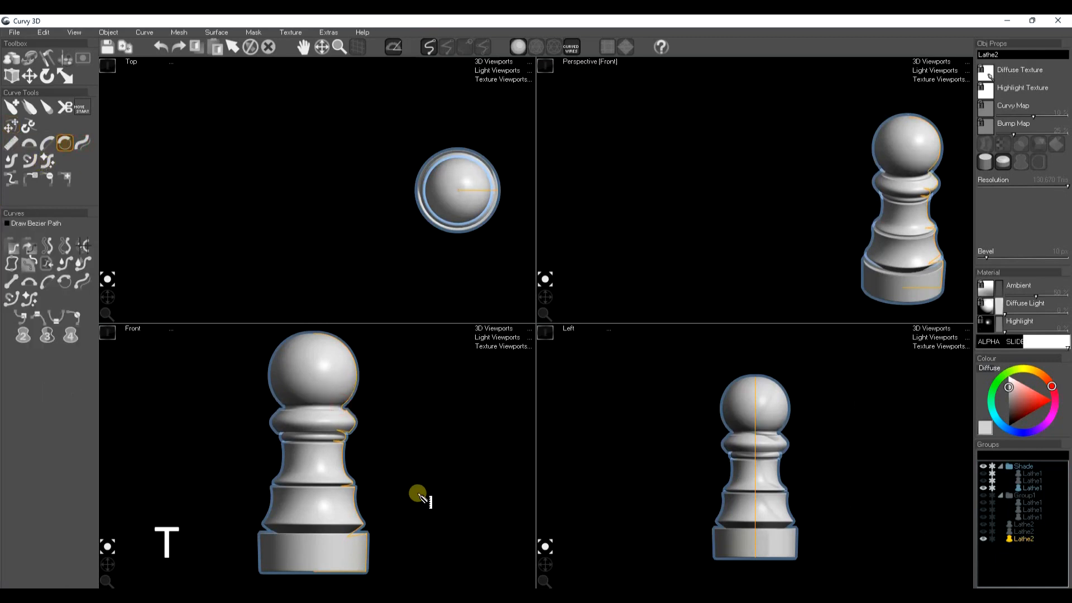
pyautogui.press('space')
pyautogui.press('space')
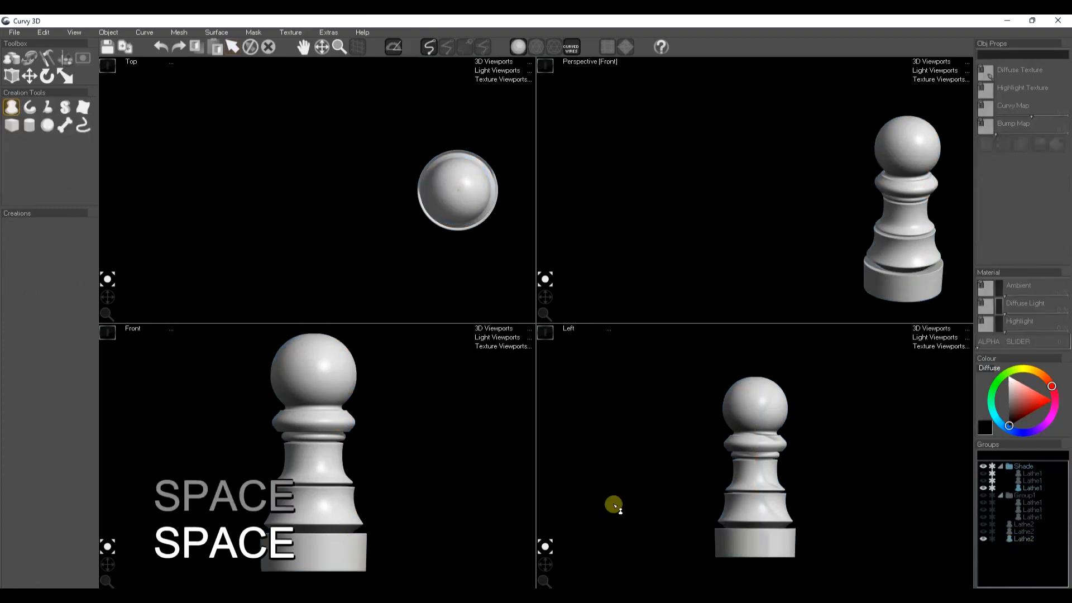
# Step: Unhide the goblet and the vase and enlarge the Perspective viewport to display them together with the pawn
pyautogui.click(984, 535)
pyautogui.click(983, 524)
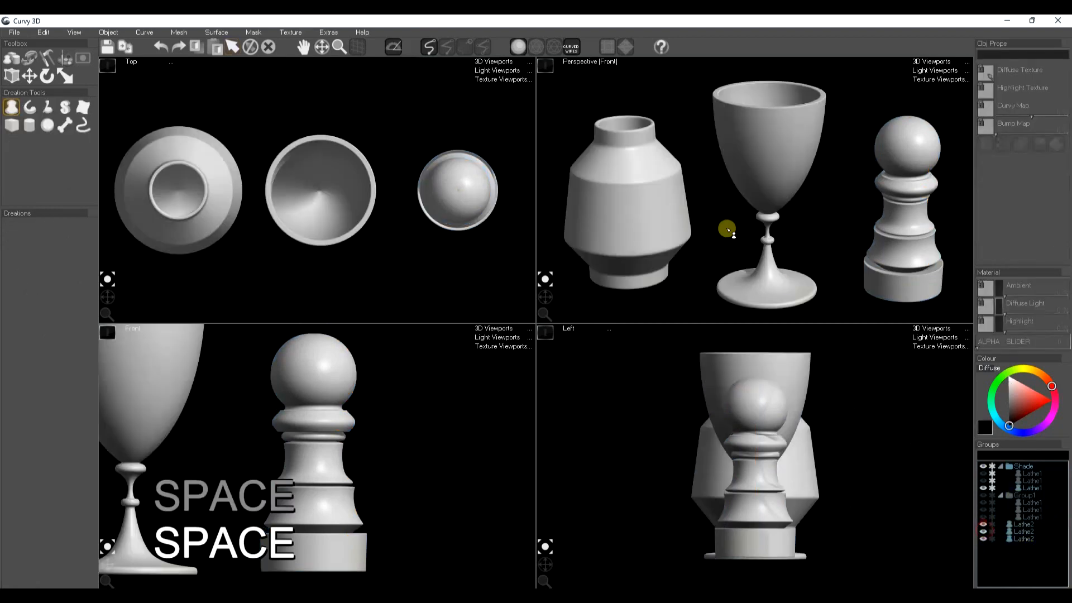
pyautogui.click(539, 67)
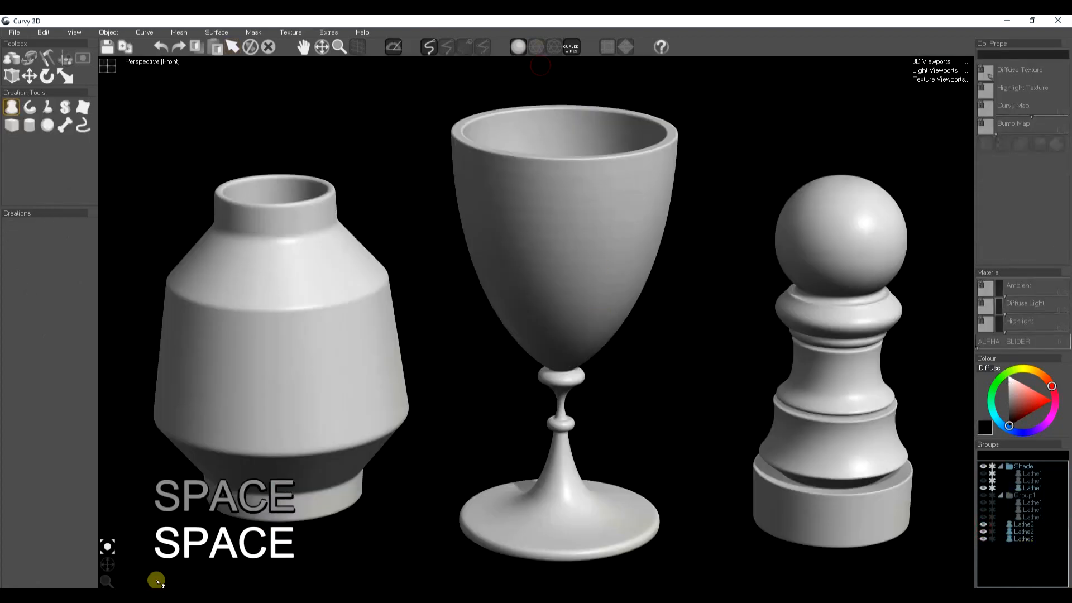
# Step: Hide the Shade group so that only the vase, goblet and pawn remain in the scene
pyautogui.moveTo(109, 567); pyautogui.dragTo(111, 568)
pyautogui.click(983, 467)
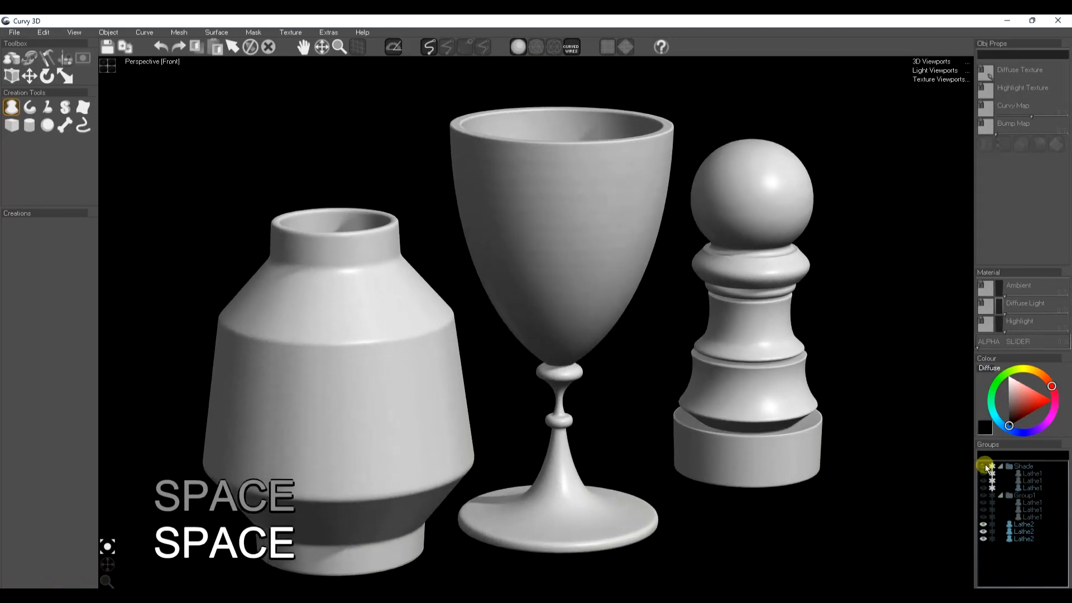
pyautogui.moveTo(119, 574); pyautogui.dragTo(110, 565)
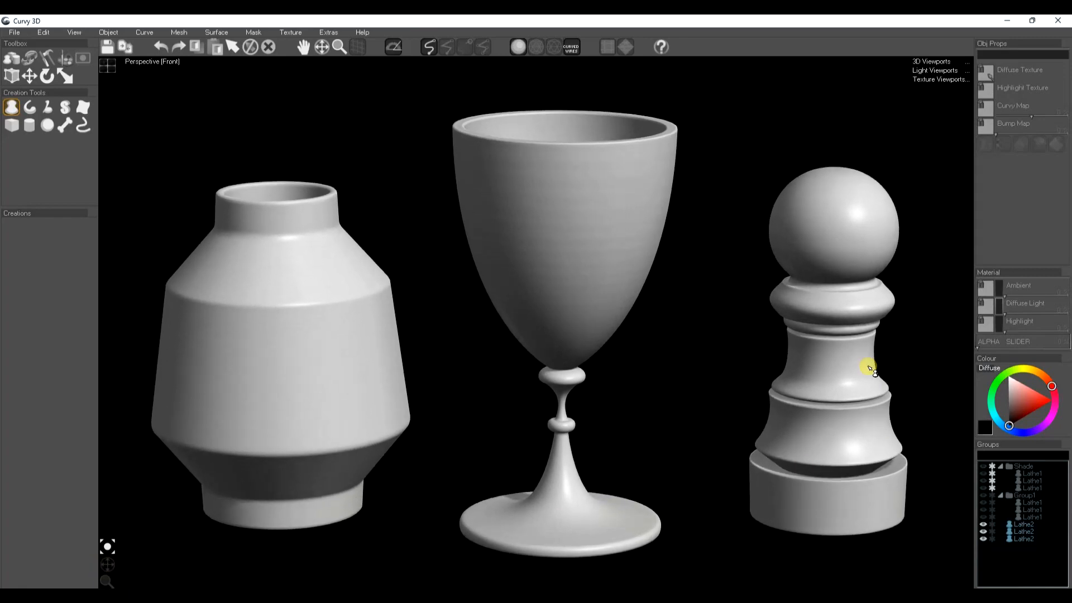